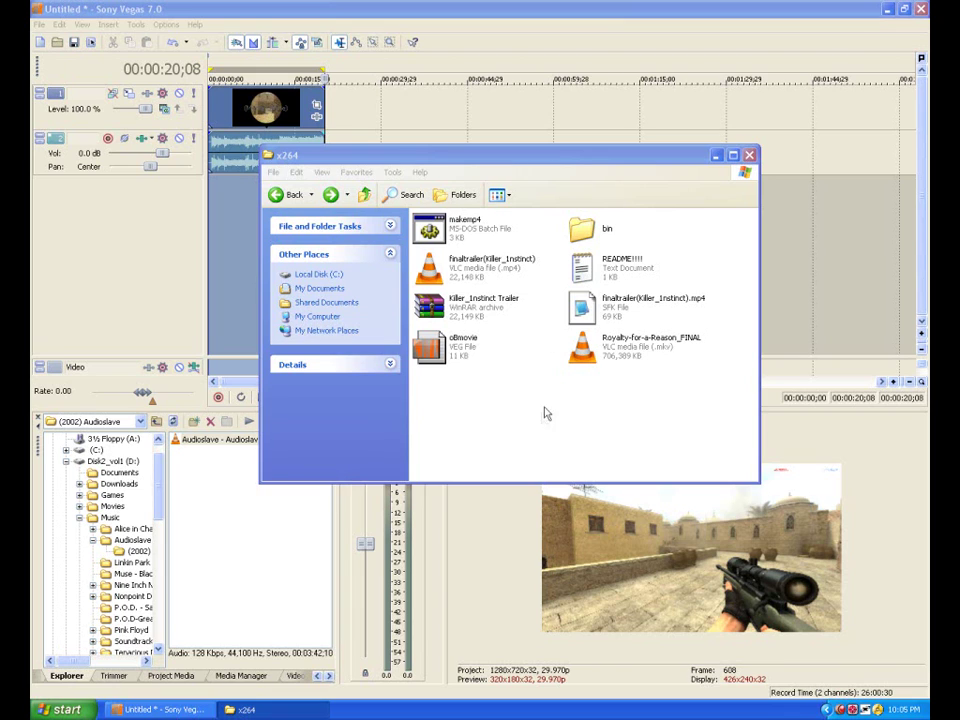
Open the x264 folder's bin subfolder to view the faac, MP4Box and x264 tools
click(513, 450)
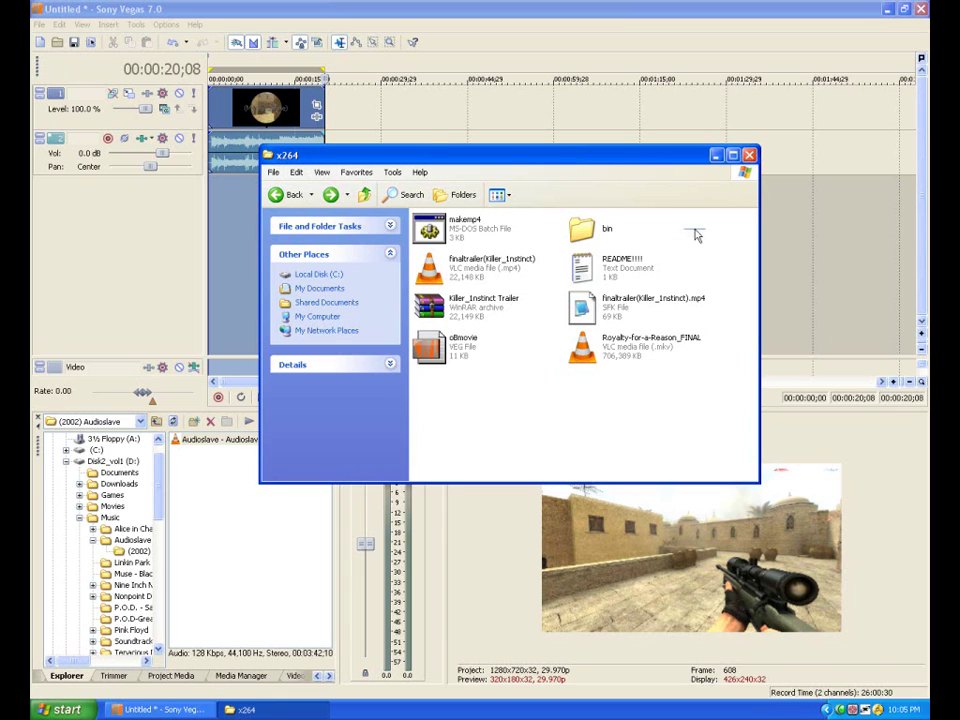
mouse_move(706, 233)
mouse_down()
mouse_move(418, 214)
mouse_move(706, 233)
mouse_up()
mouse_move(643, 222)
mouse_down()
mouse_move(430, 218)
mouse_move(664, 230)
mouse_move(637, 242)
mouse_up()
click(637, 242)
double_click(588, 232)
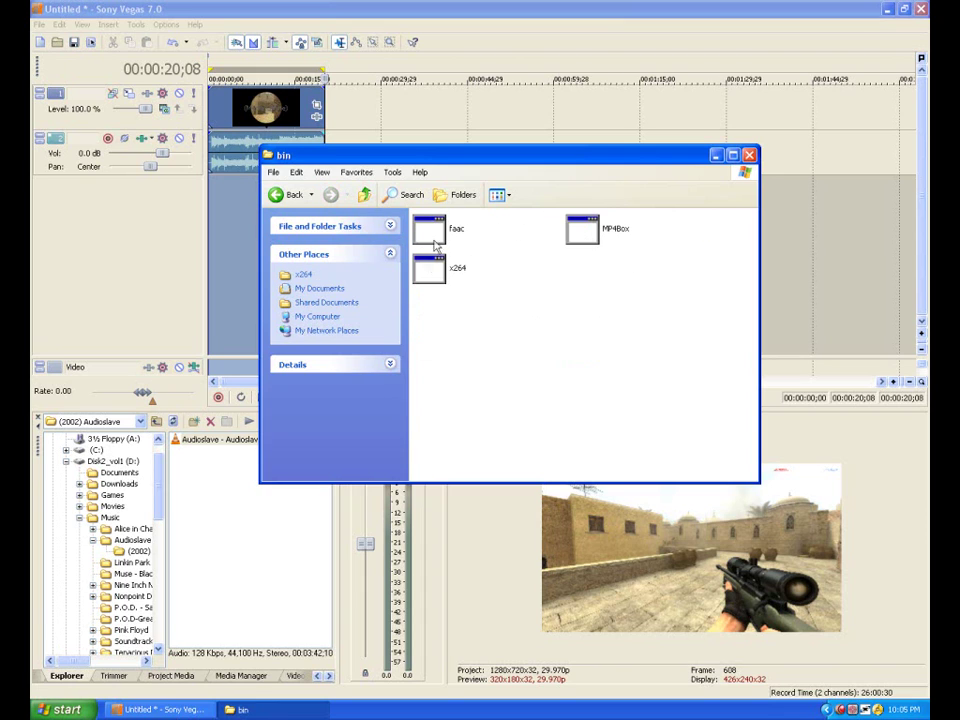
Return to the x264 folder and select the makemp4 batch file
click(280, 195)
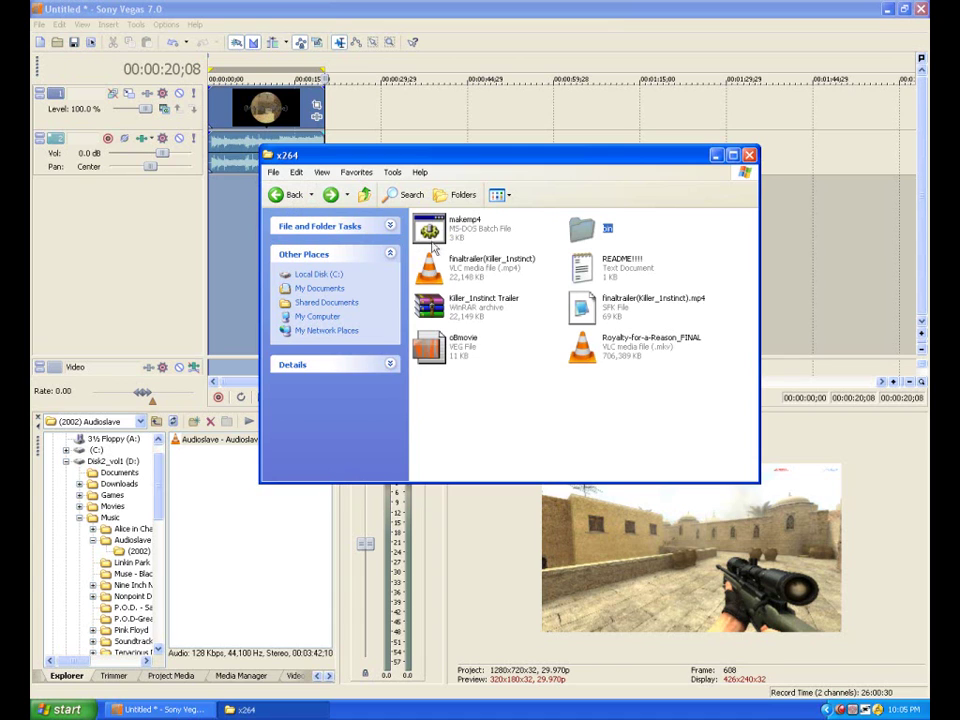
click(511, 244)
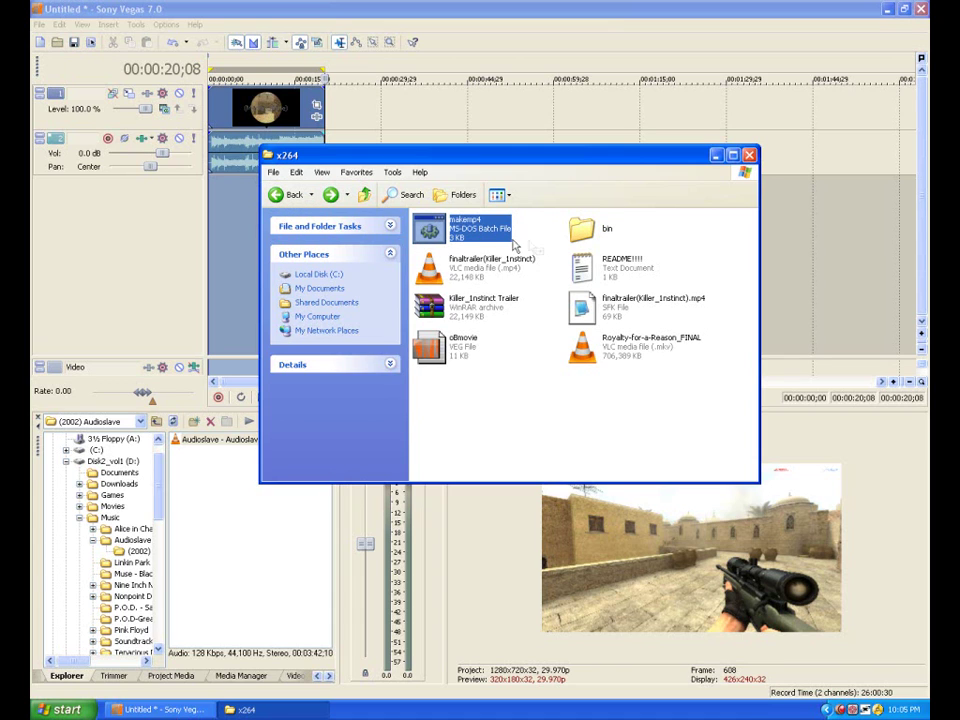
drag(513, 245, 510, 243)
Hide the x264 folder window and mark the loop region to render on the Vegas timeline
click(716, 156)
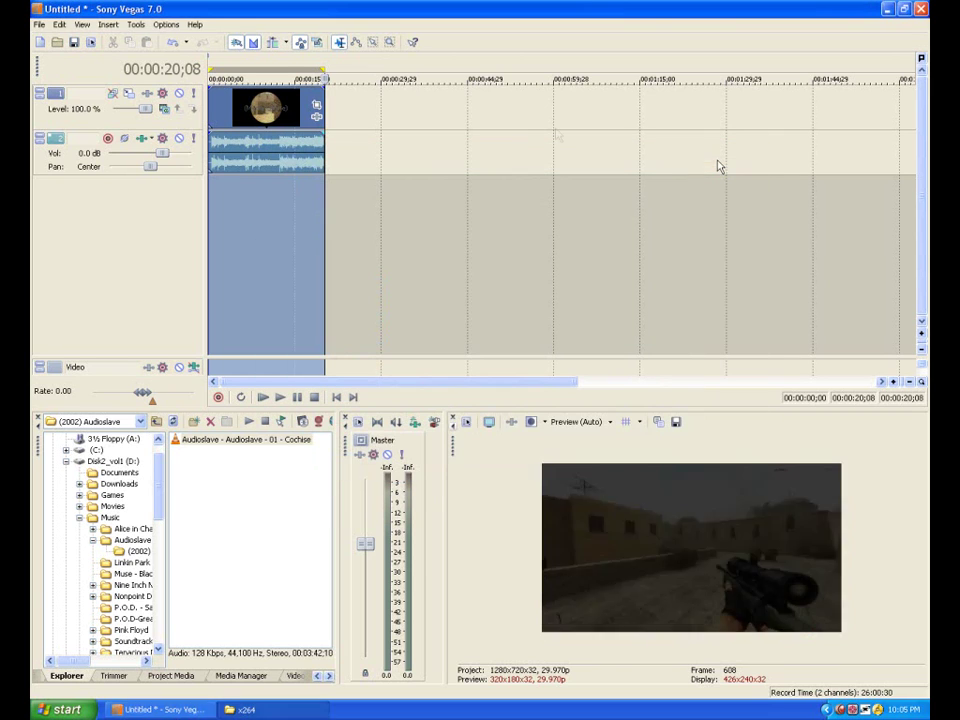
click(332, 68)
drag(332, 68, 150, 52)
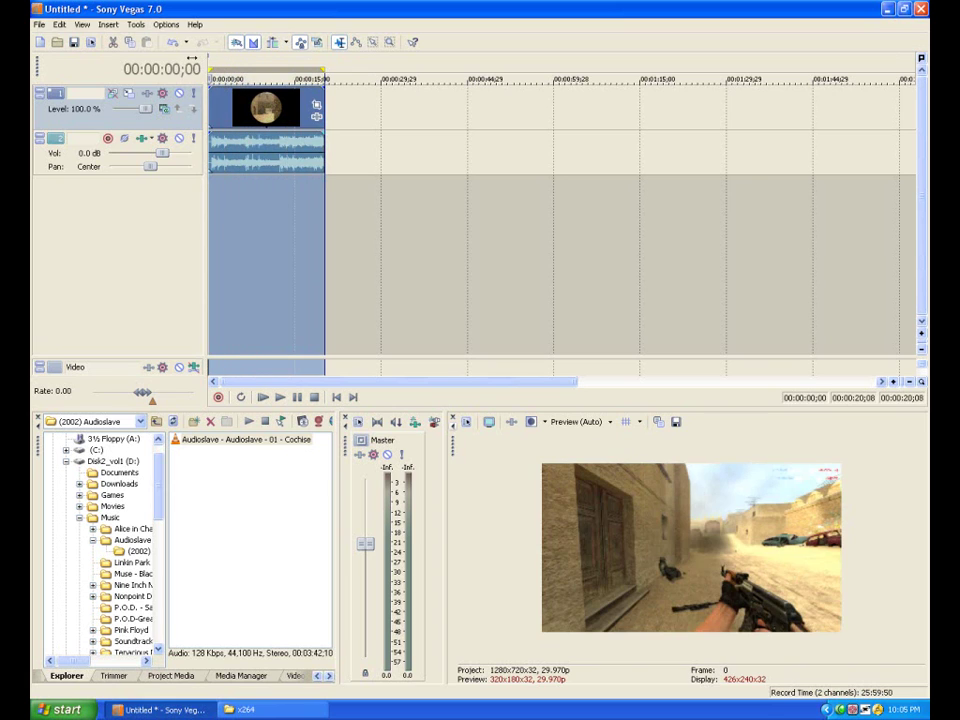
Start File > Render As, naming the output test and saving it in C:\x264
click(38, 24)
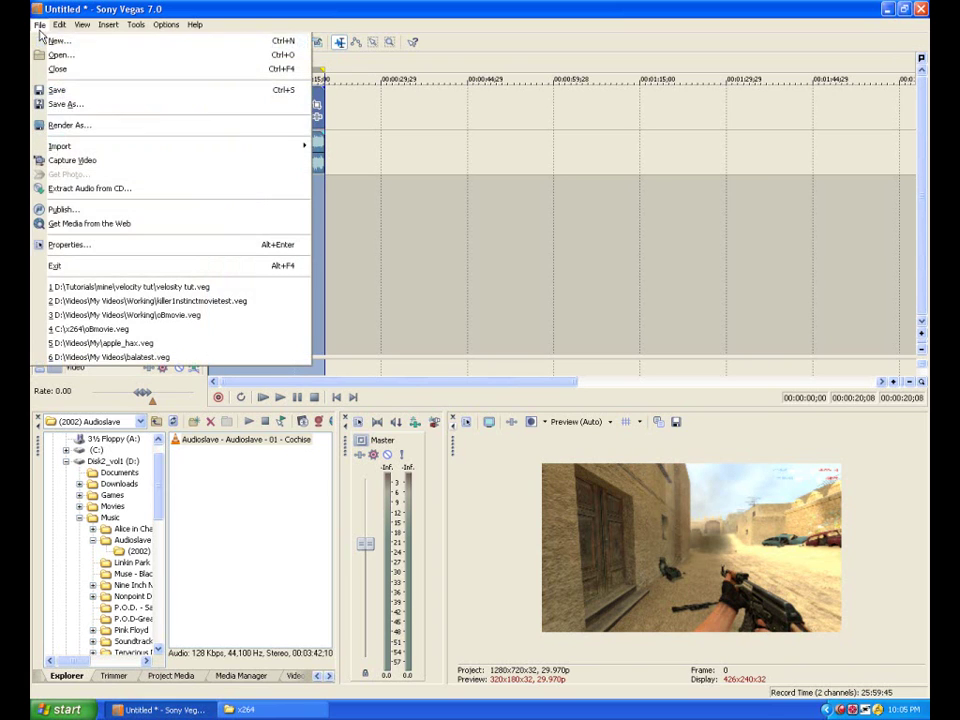
click(60, 122)
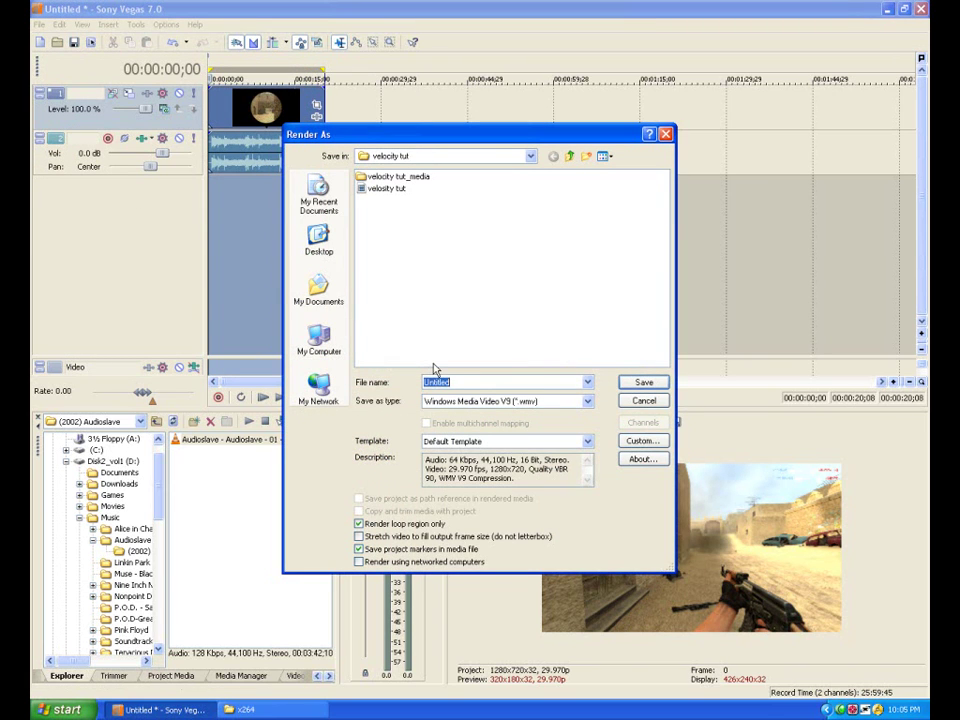
text(ted)
click(569, 157)
click(569, 157)
click(569, 157)
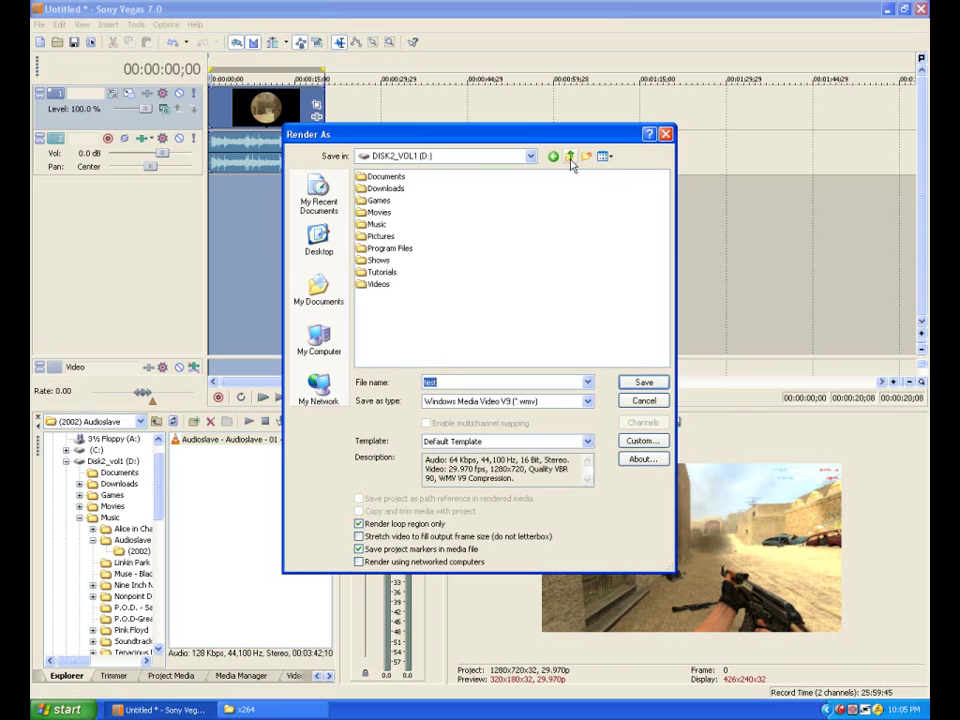
click(569, 157)
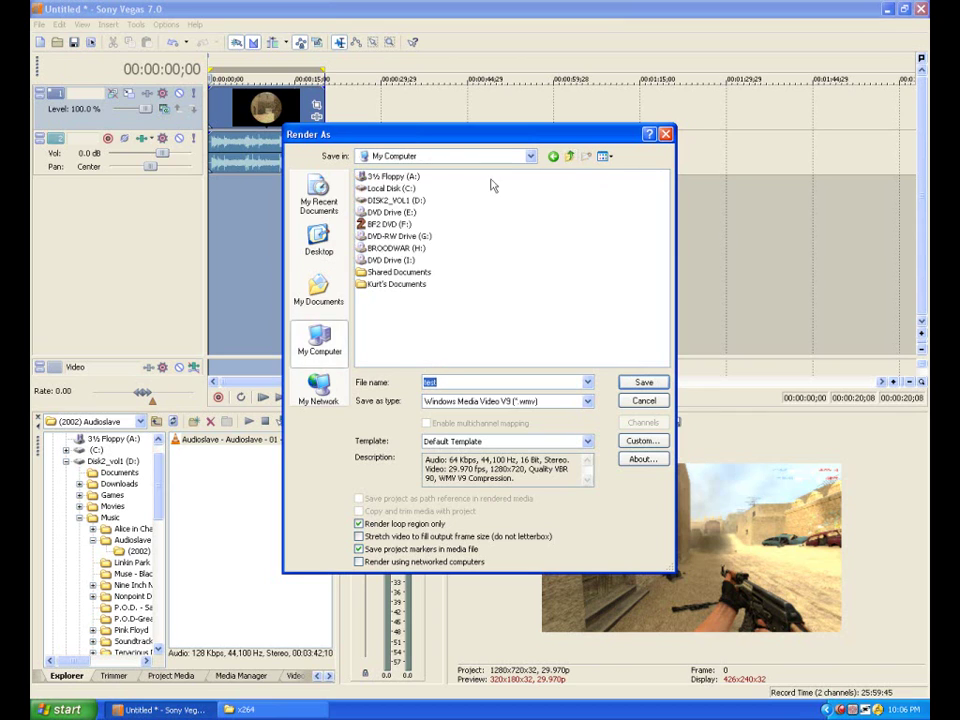
double_click(388, 184)
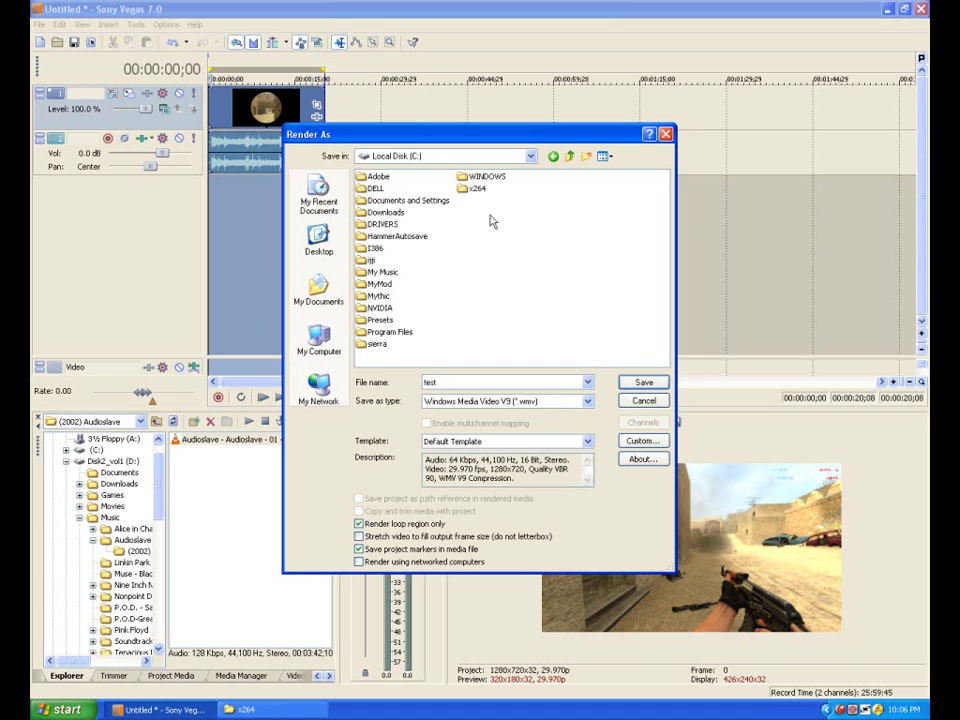
double_click(476, 188)
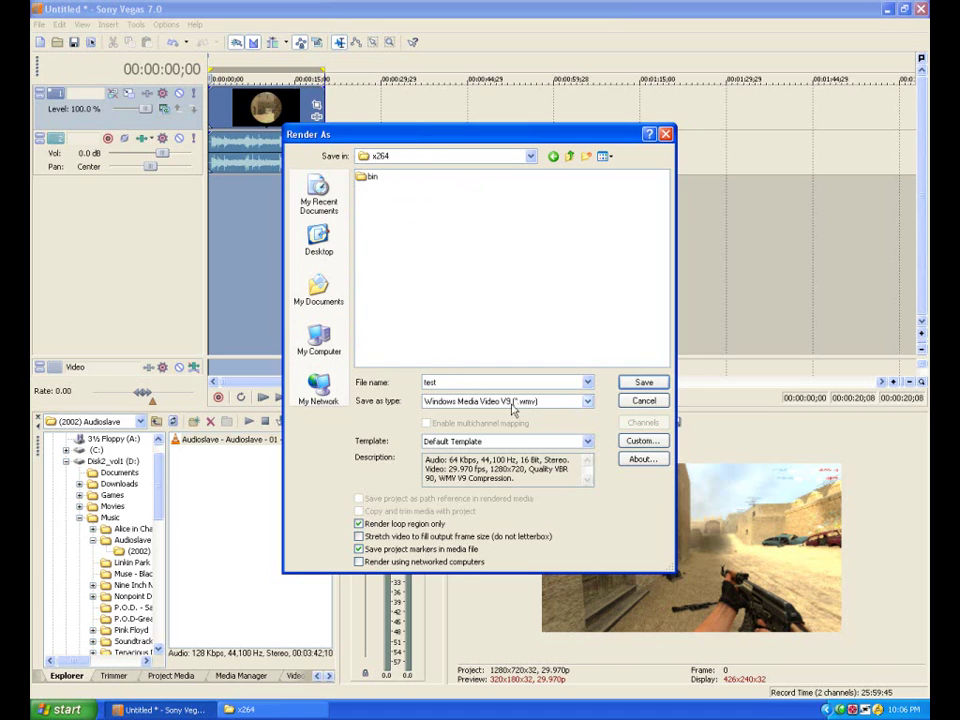
Set the output format to Video for Windows (*.avi) with the Default Template (uncompressed)
click(587, 401)
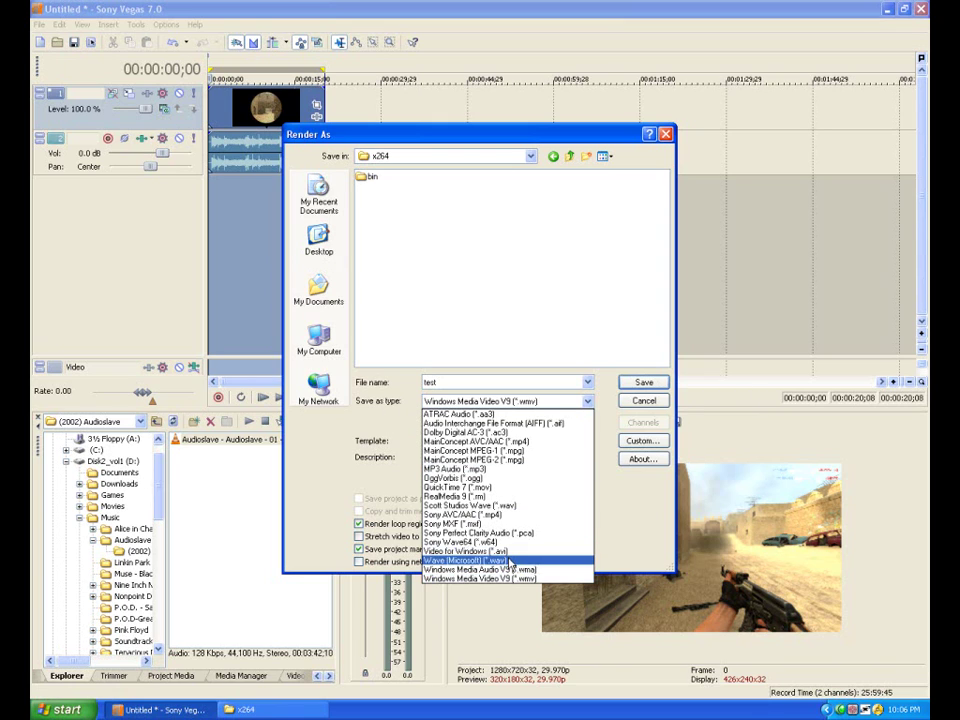
click(512, 552)
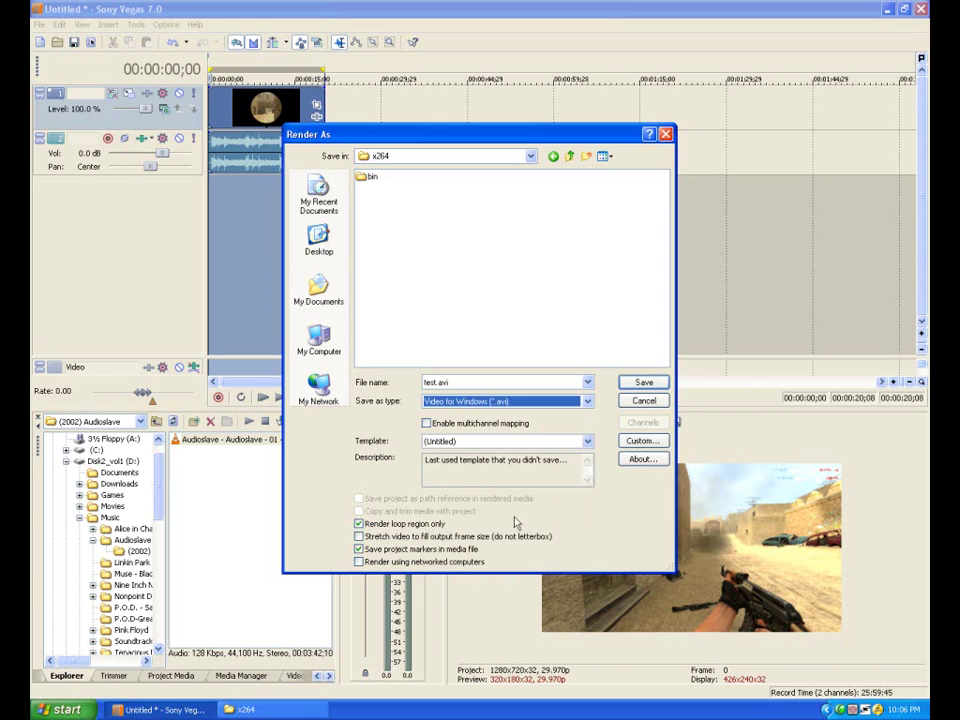
click(587, 442)
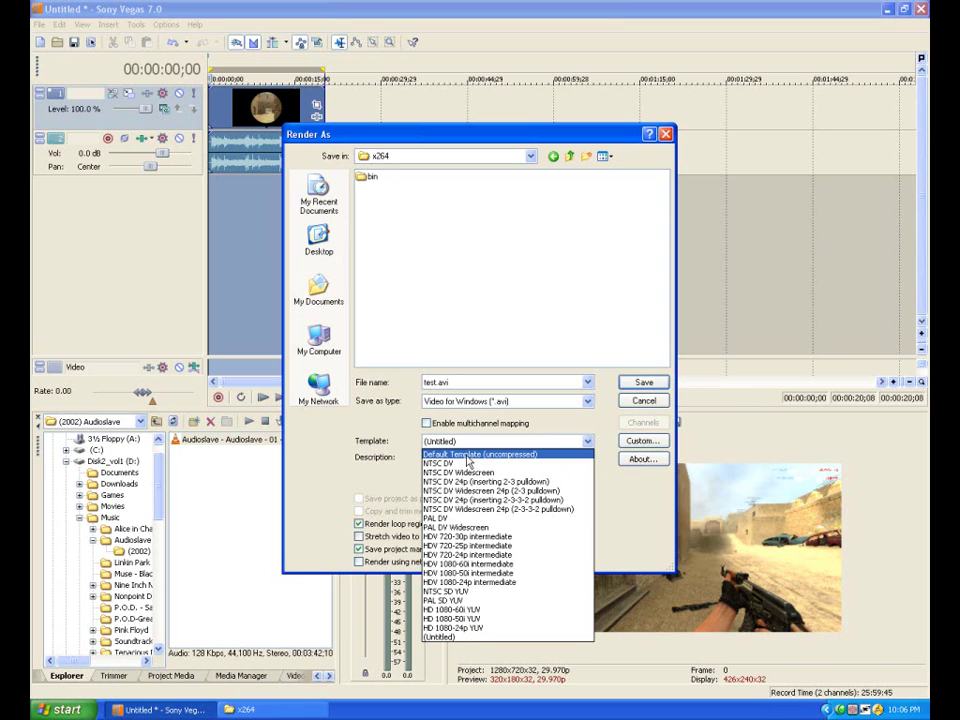
click(468, 456)
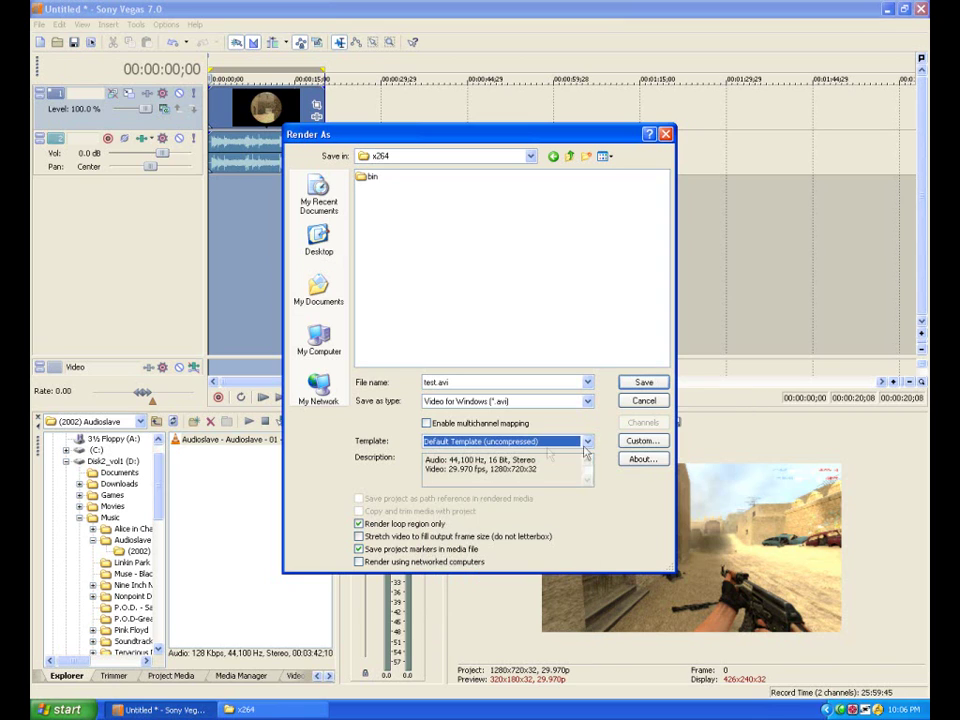
In the custom template, keep video rendering quality at Best and adjust the frame rate
click(652, 441)
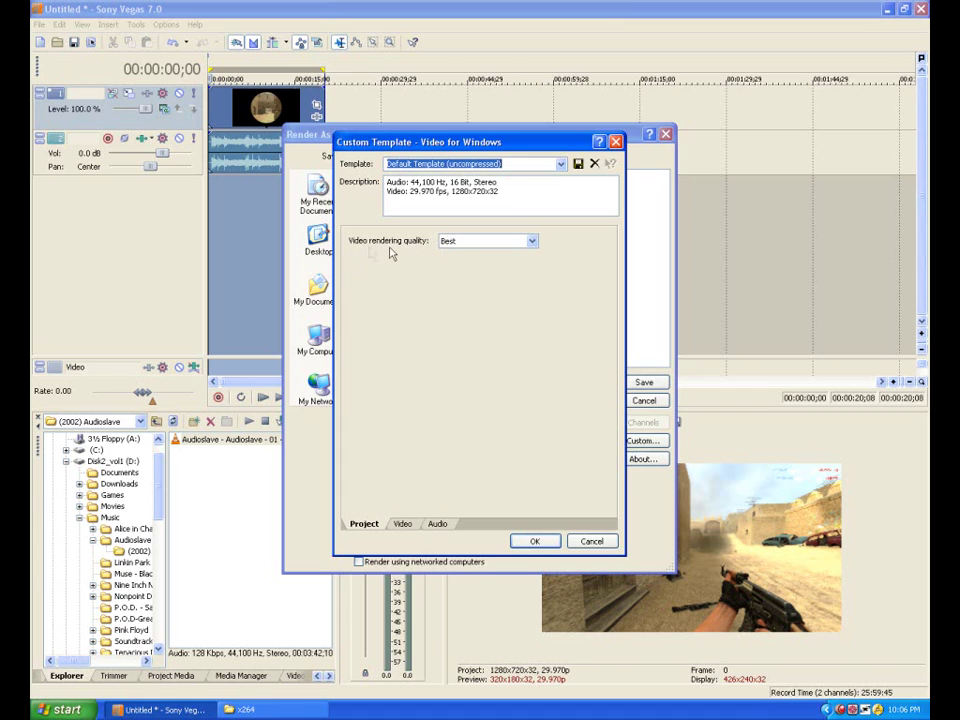
click(532, 243)
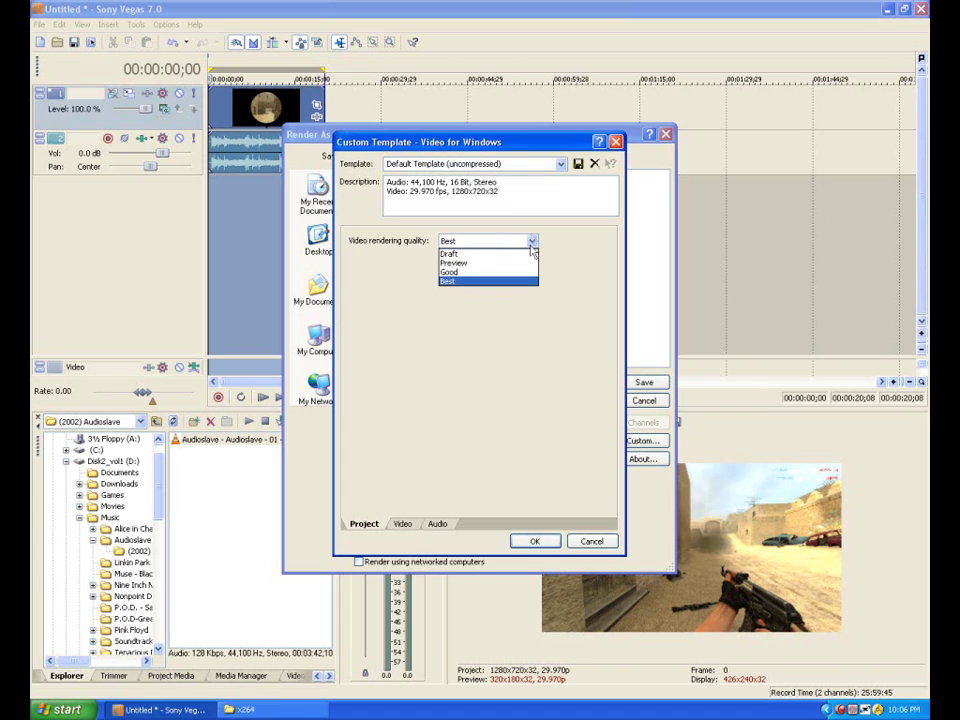
click(505, 281)
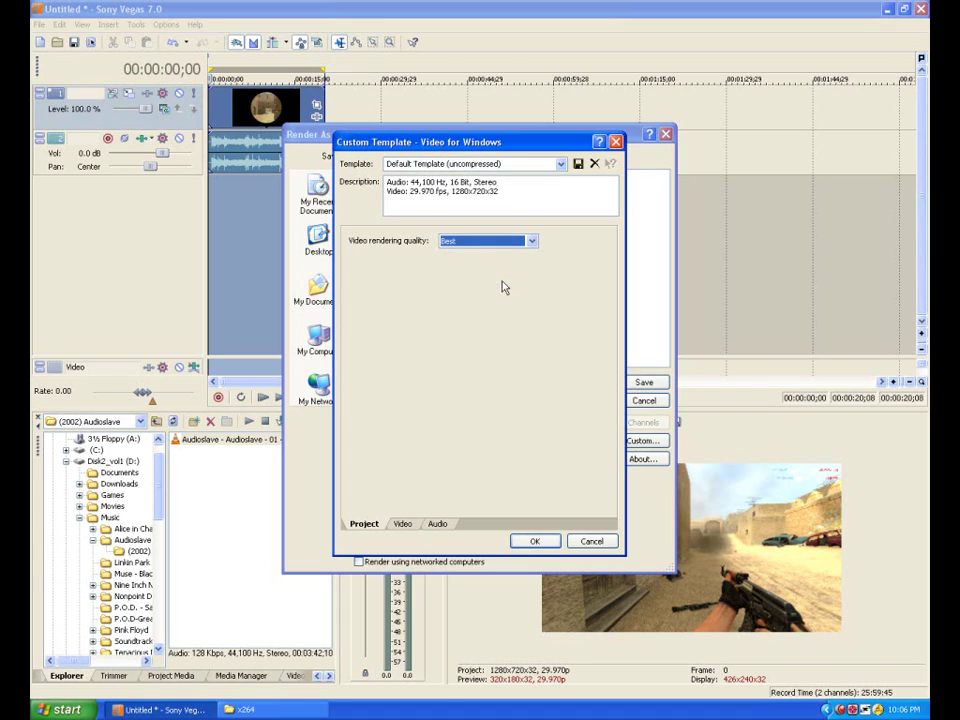
click(403, 524)
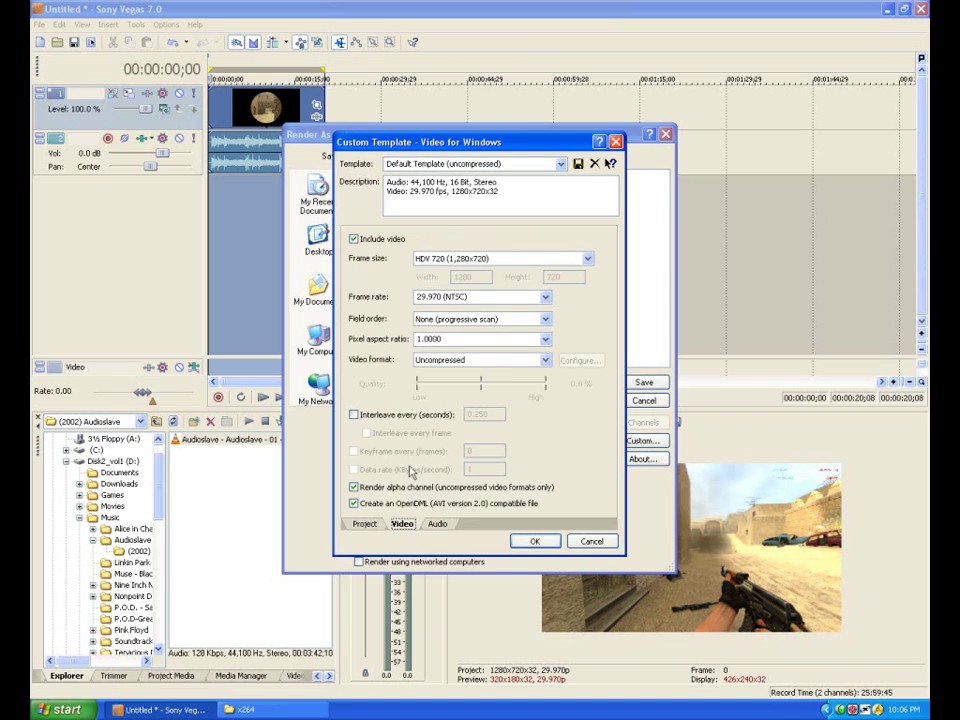
click(474, 297)
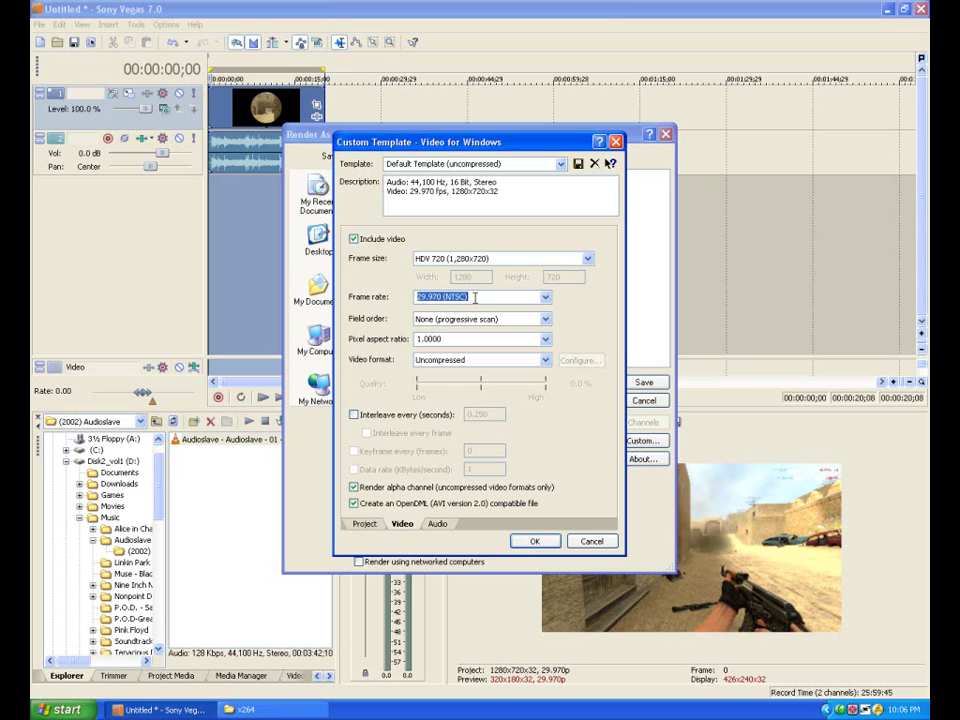
text(630)
key(Return)
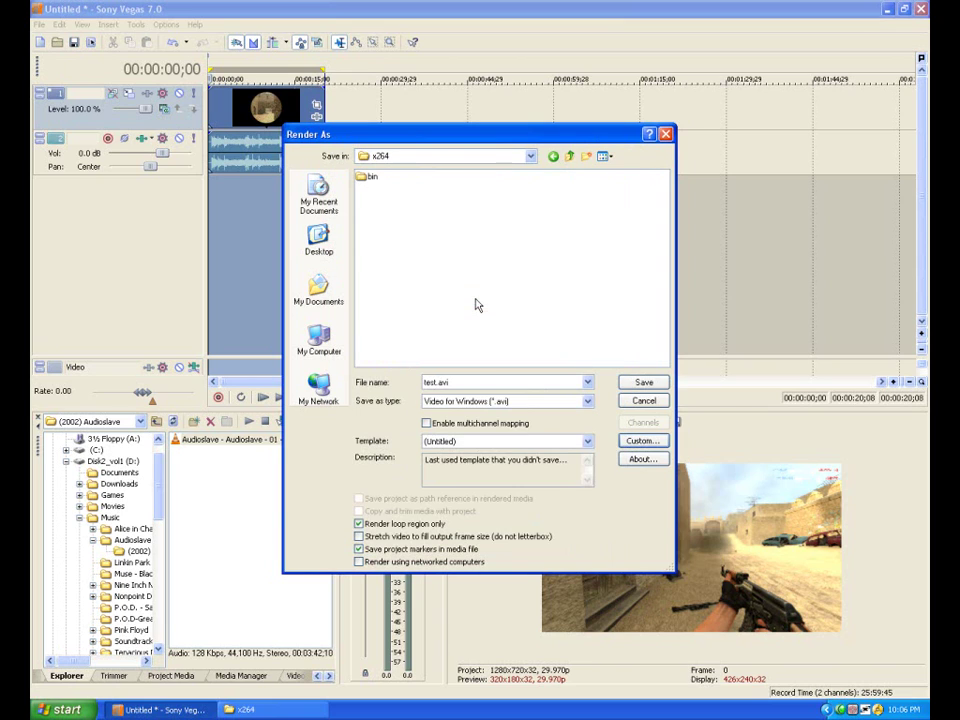
Reopen the custom settings, uncheck Include audio, review Video and Project tabs, and accept
click(641, 441)
click(402, 523)
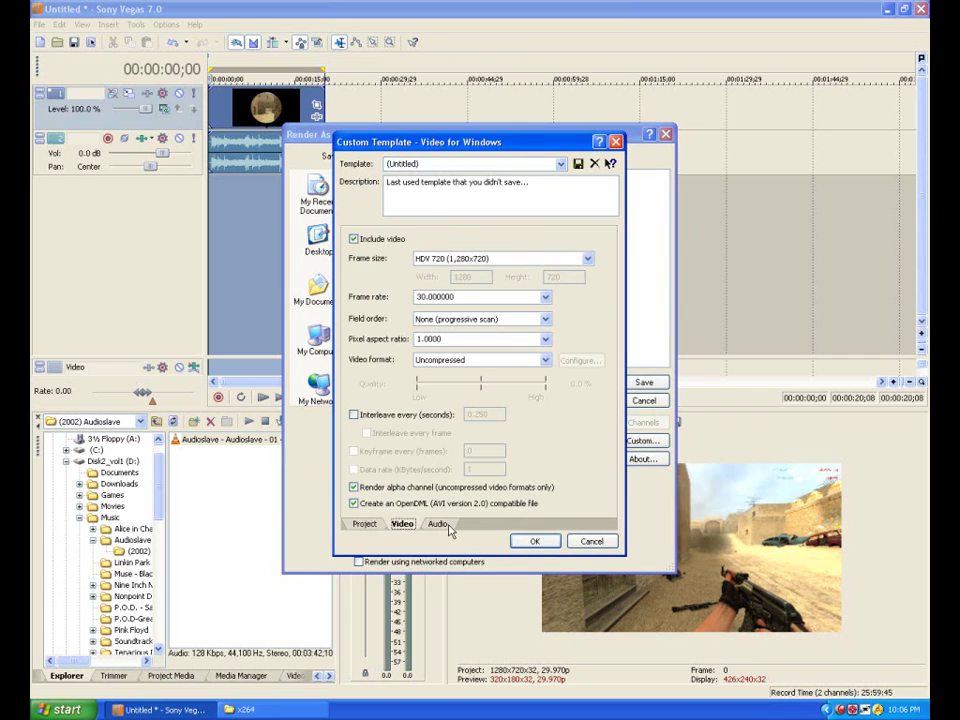
click(438, 524)
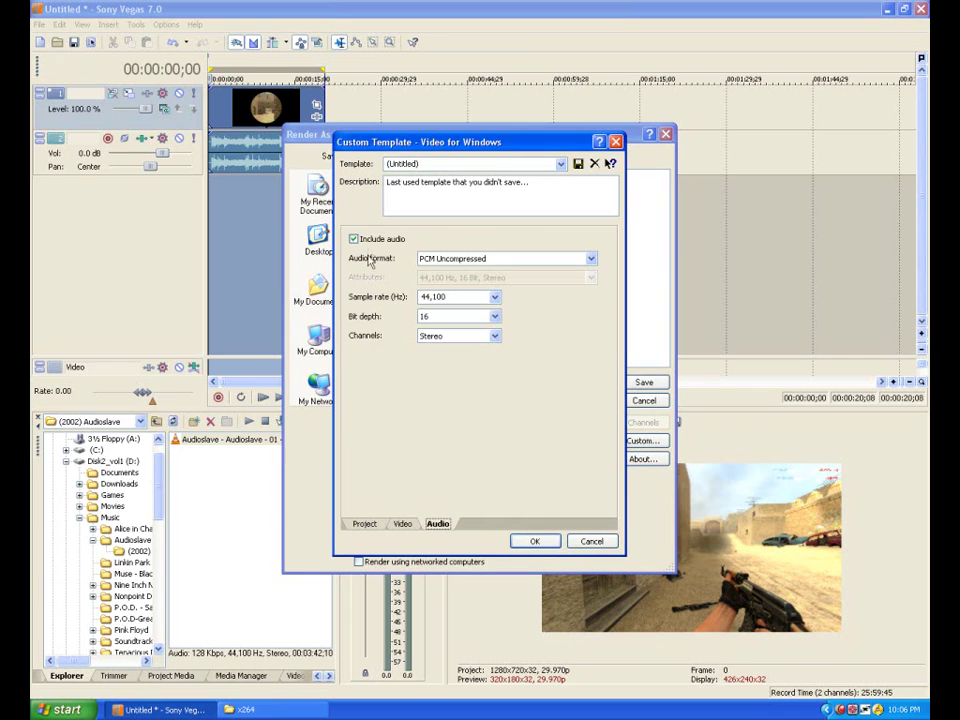
click(362, 243)
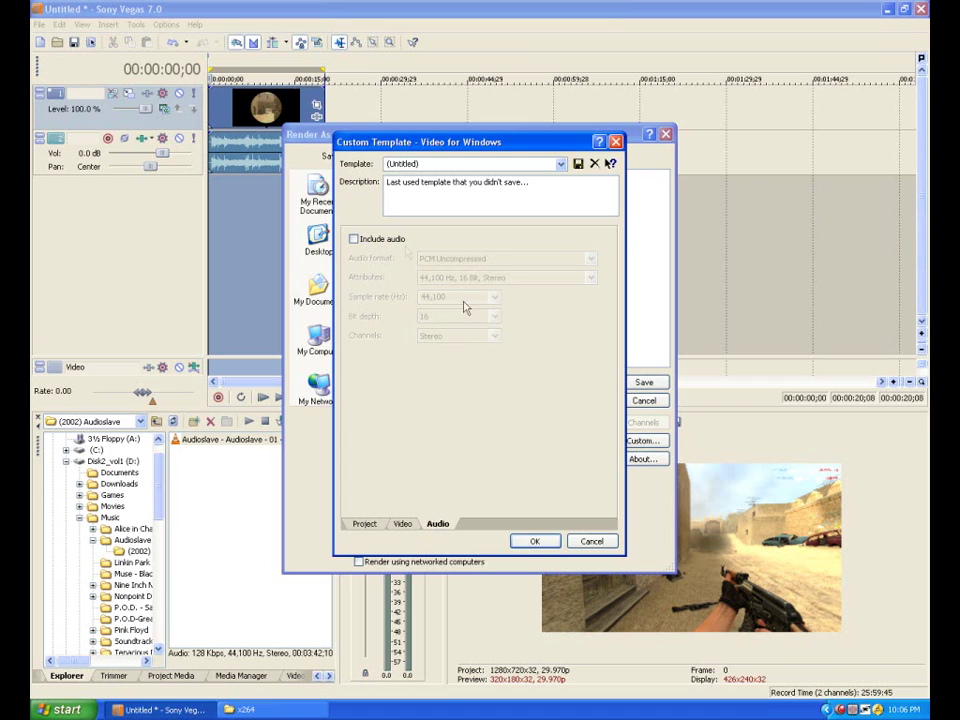
click(402, 524)
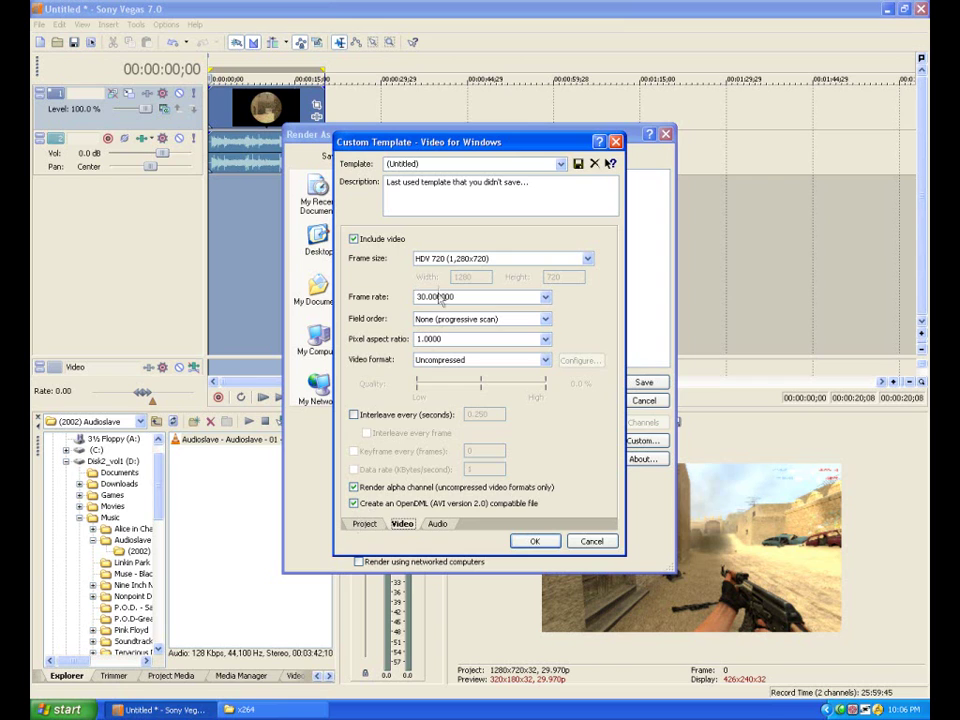
click(363, 524)
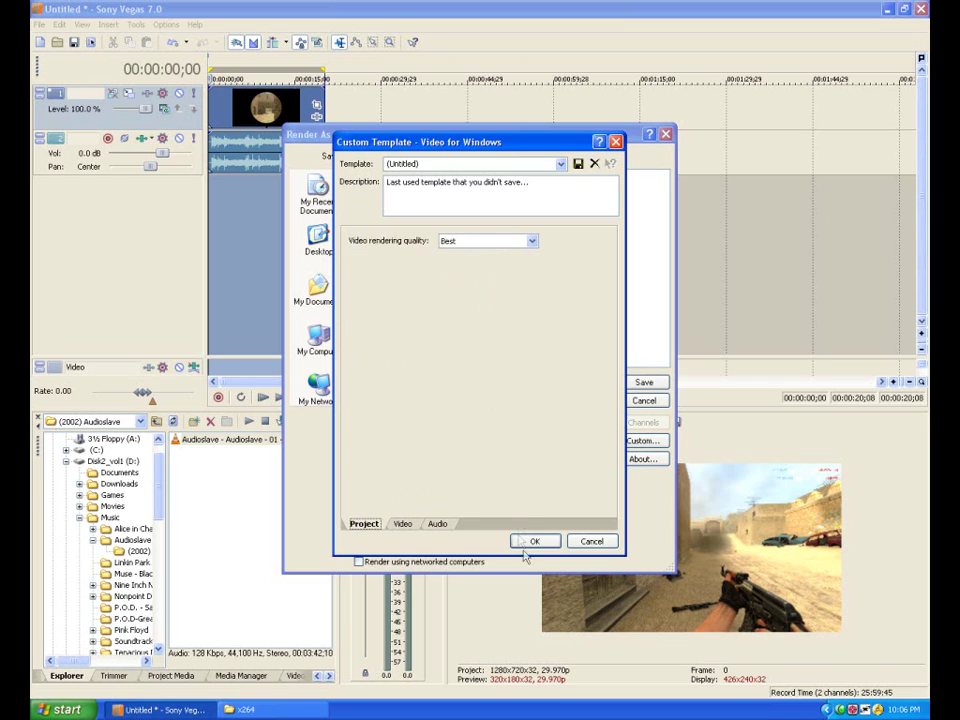
click(535, 541)
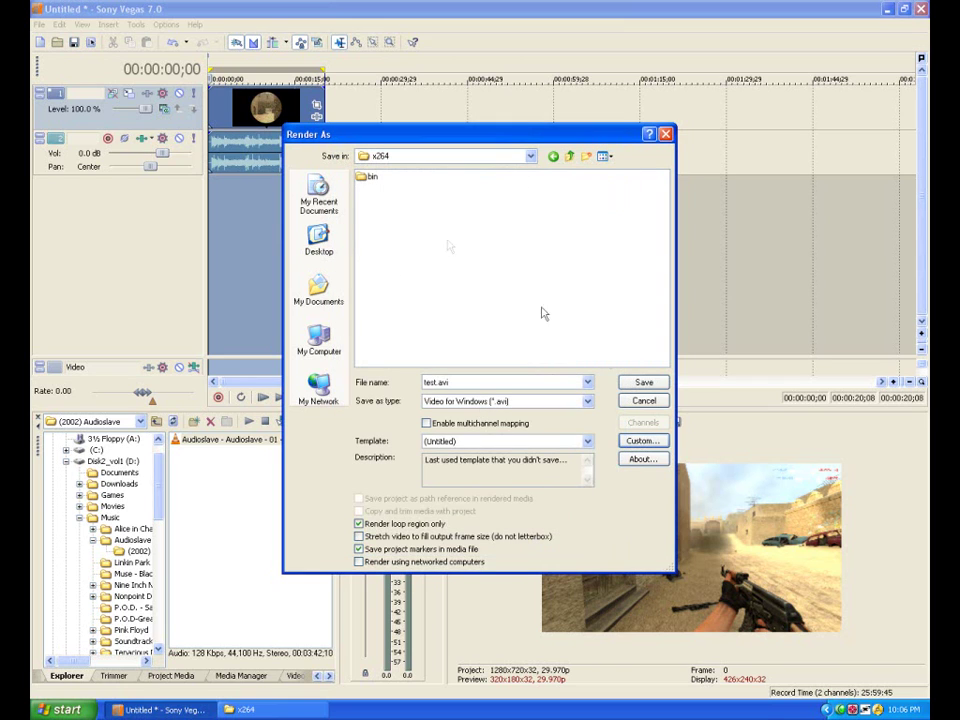
Save and render the project to test.avi, waiting for the render to finish
click(634, 386)
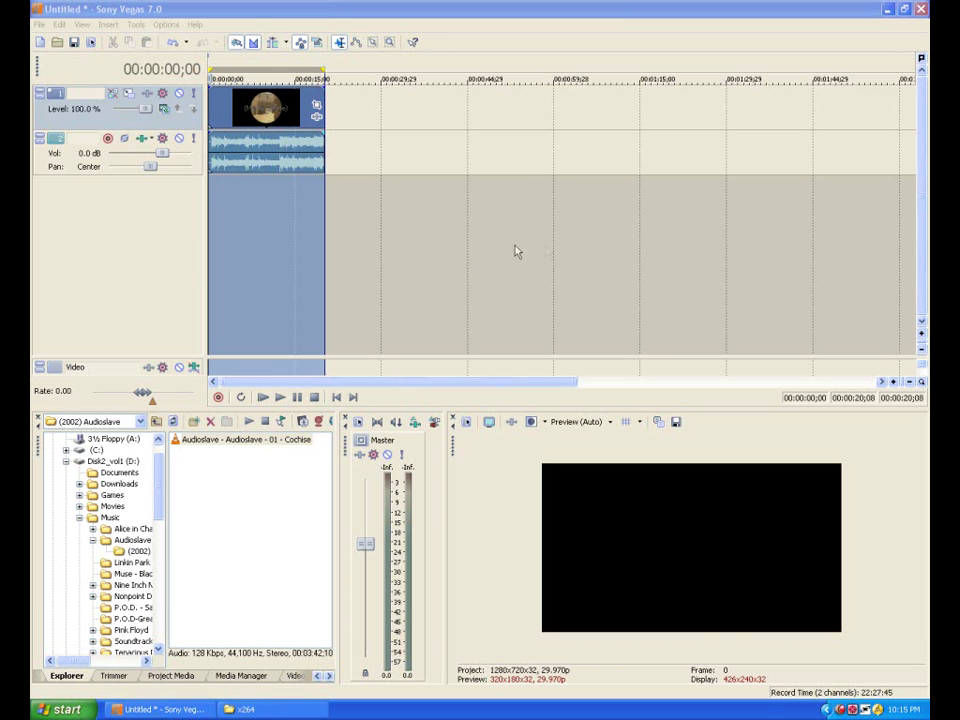
Mark the clip's time range and start a Render As with Wave (Microsoft) format
click(430, 243)
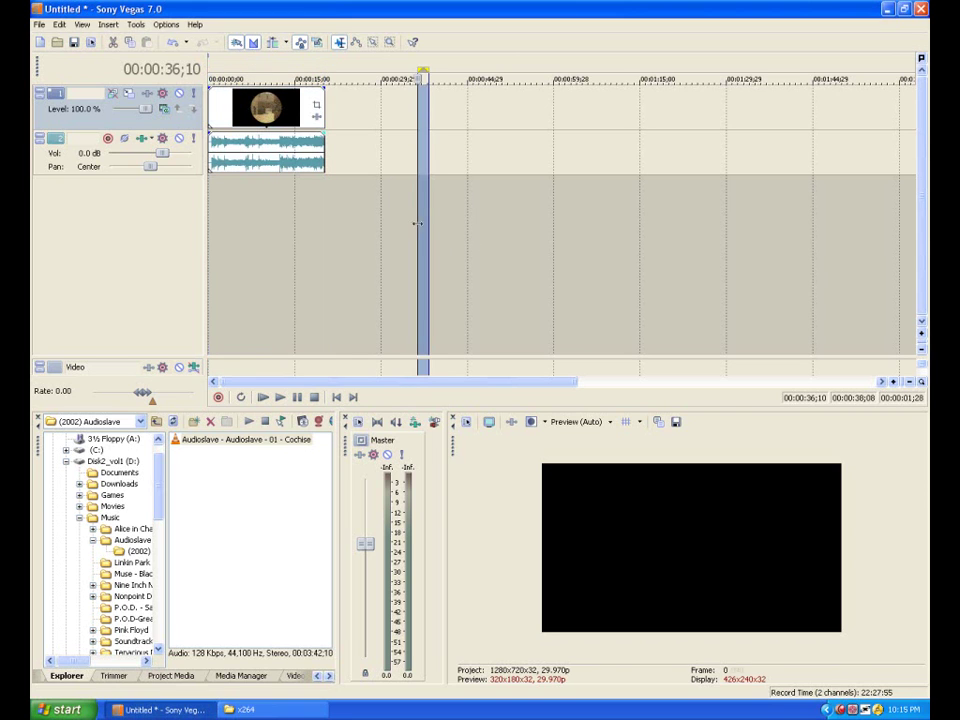
drag(325, 243, 208, 243)
click(38, 26)
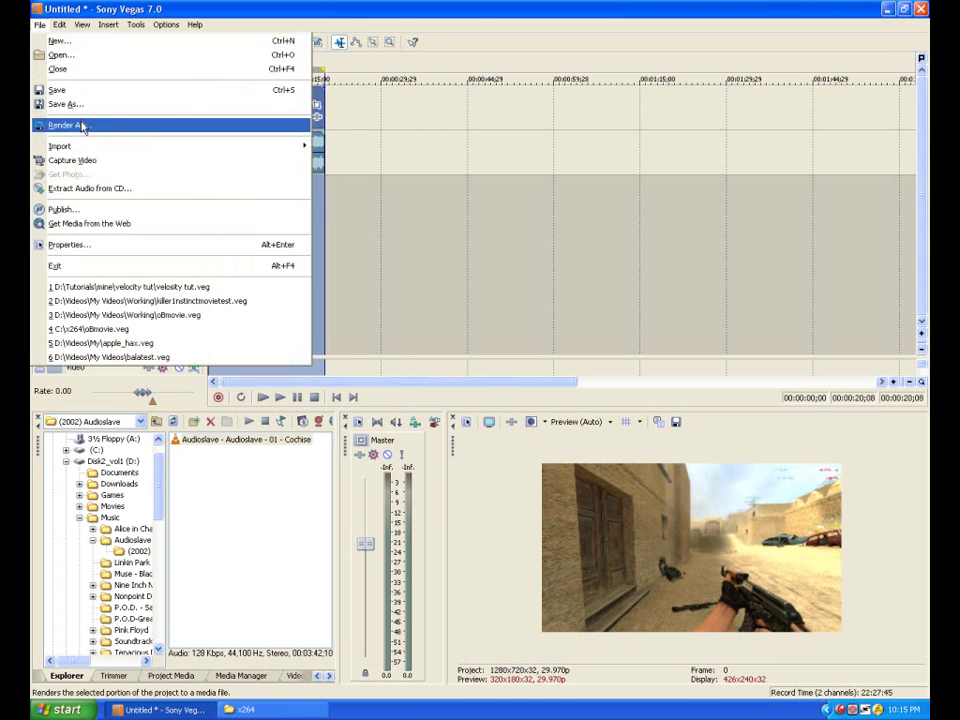
click(72, 122)
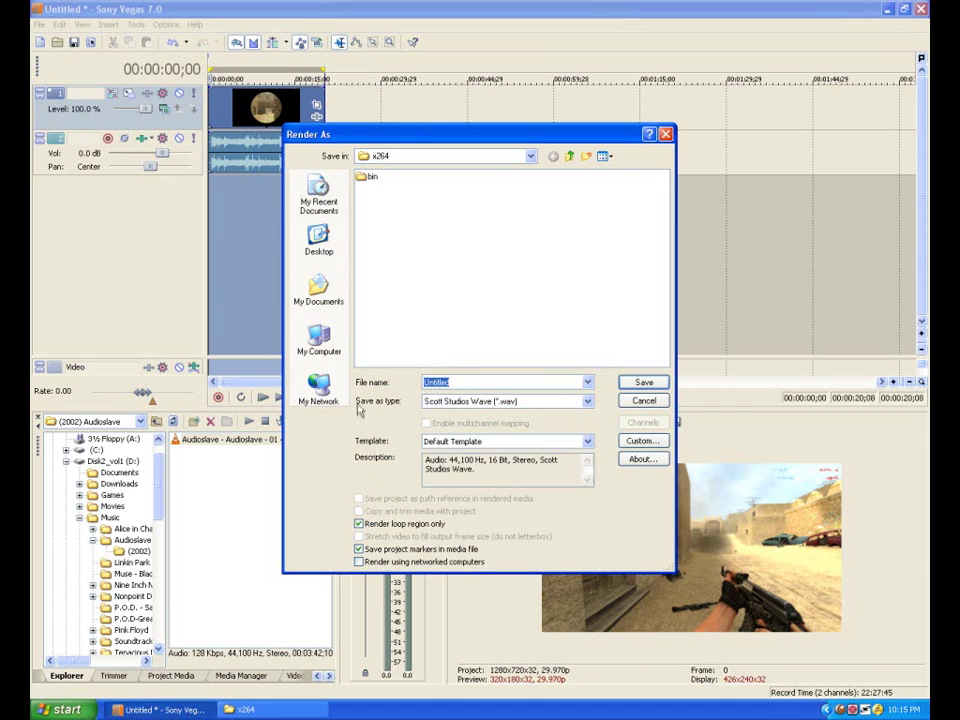
click(587, 401)
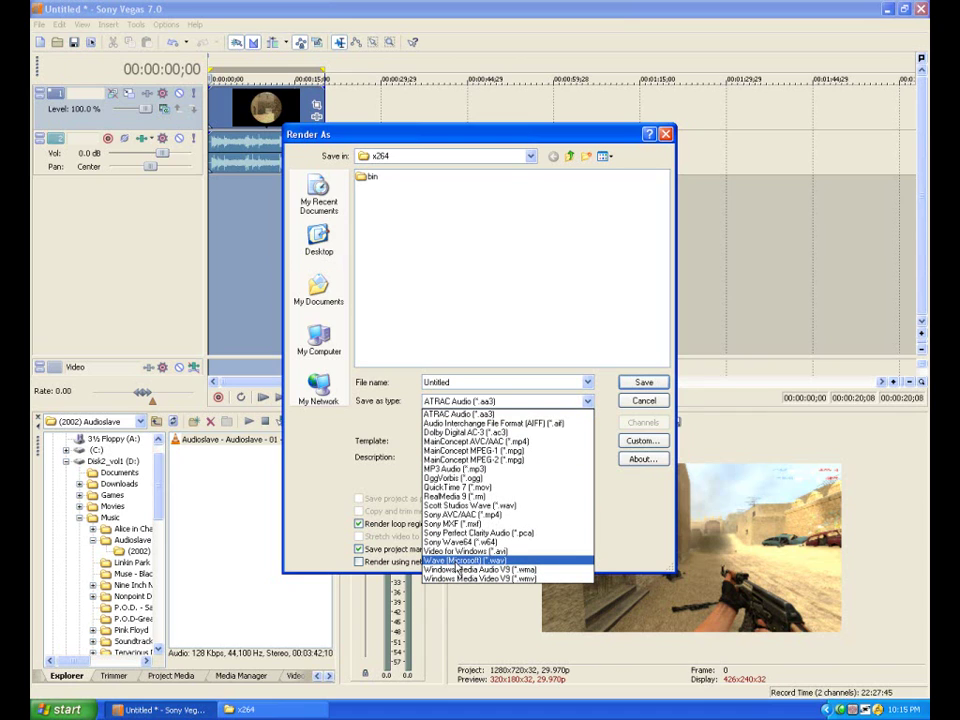
click(457, 562)
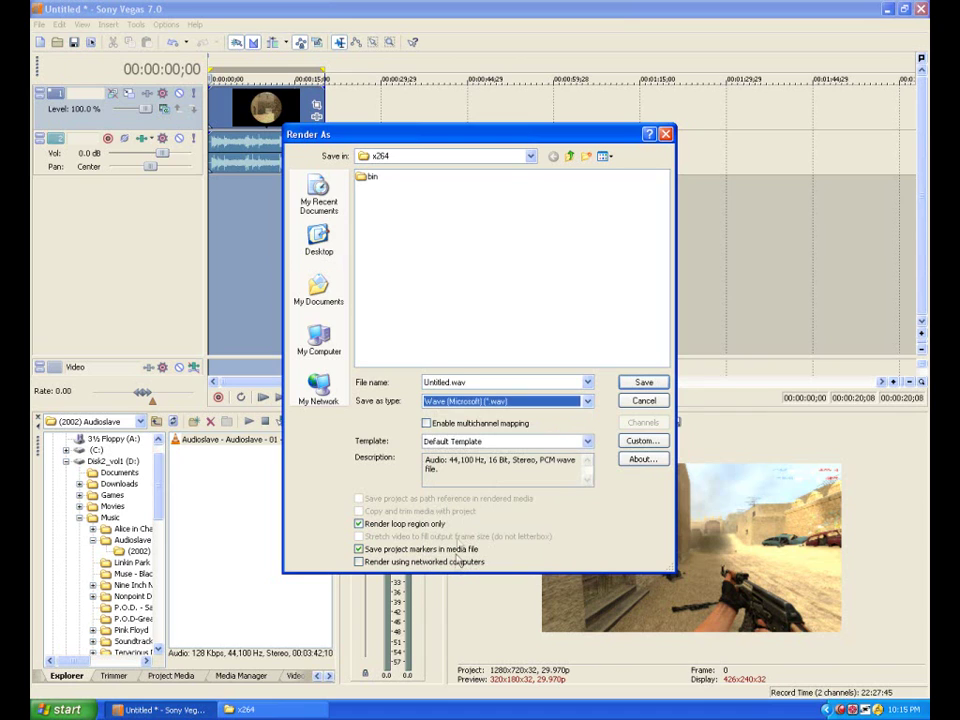
Render the audio as test.wav with default wave settings, then dismiss the notice and minimize Vegas
double_click(470, 381)
text(te)
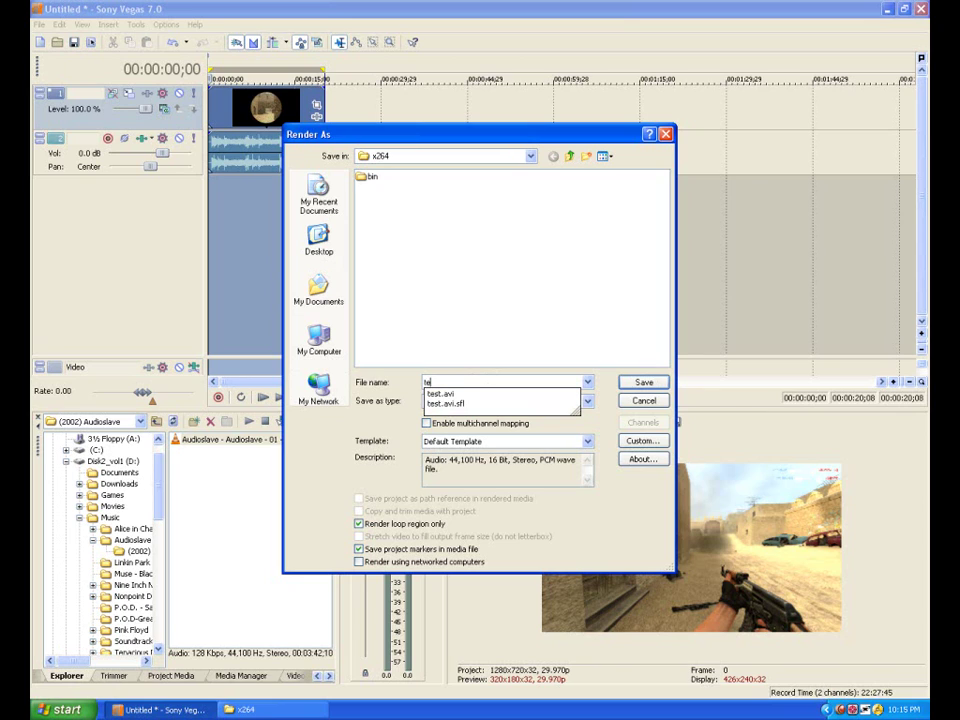
text(st.wav)
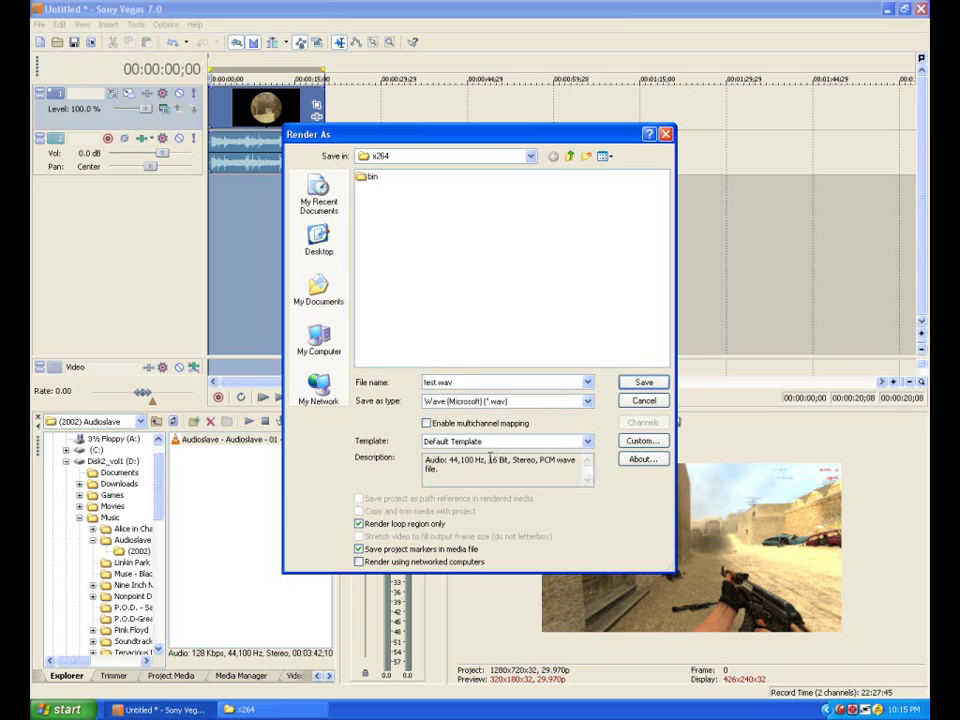
click(640, 441)
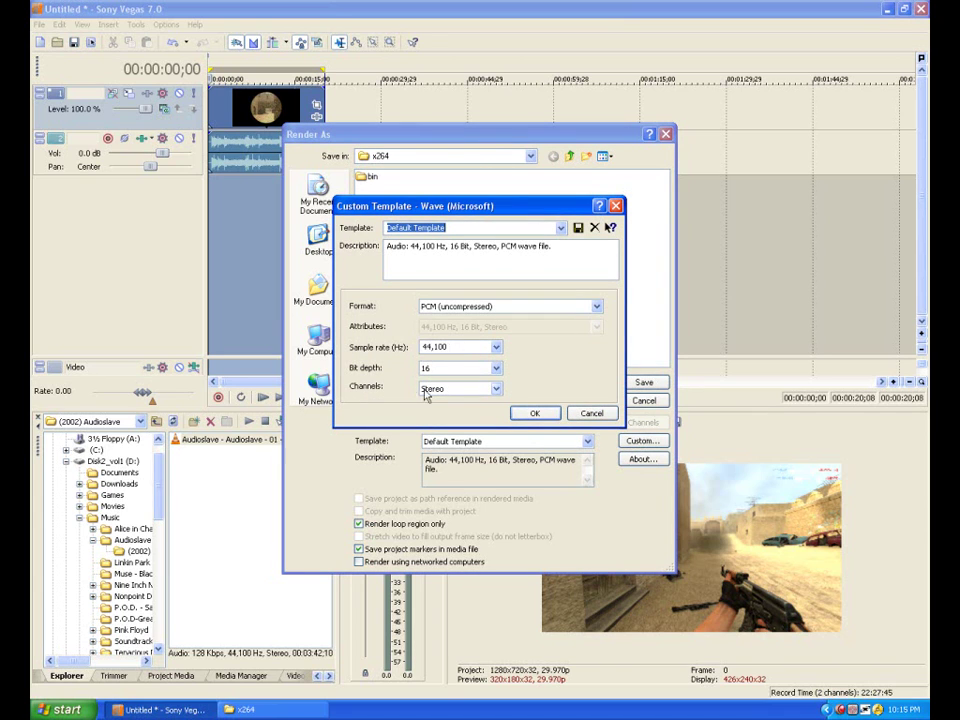
click(536, 414)
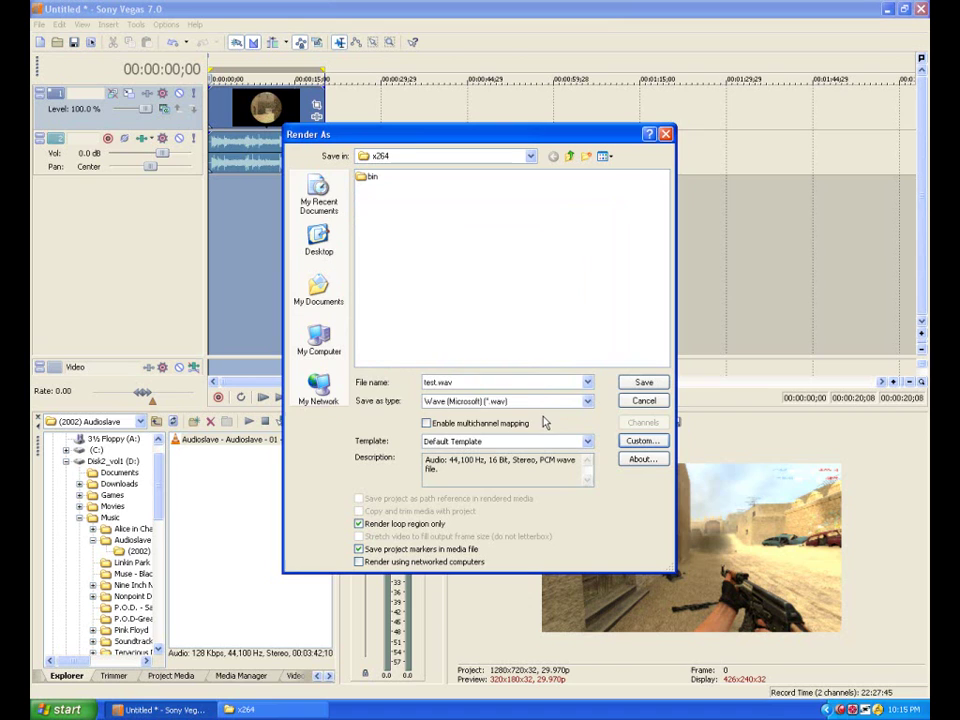
click(641, 383)
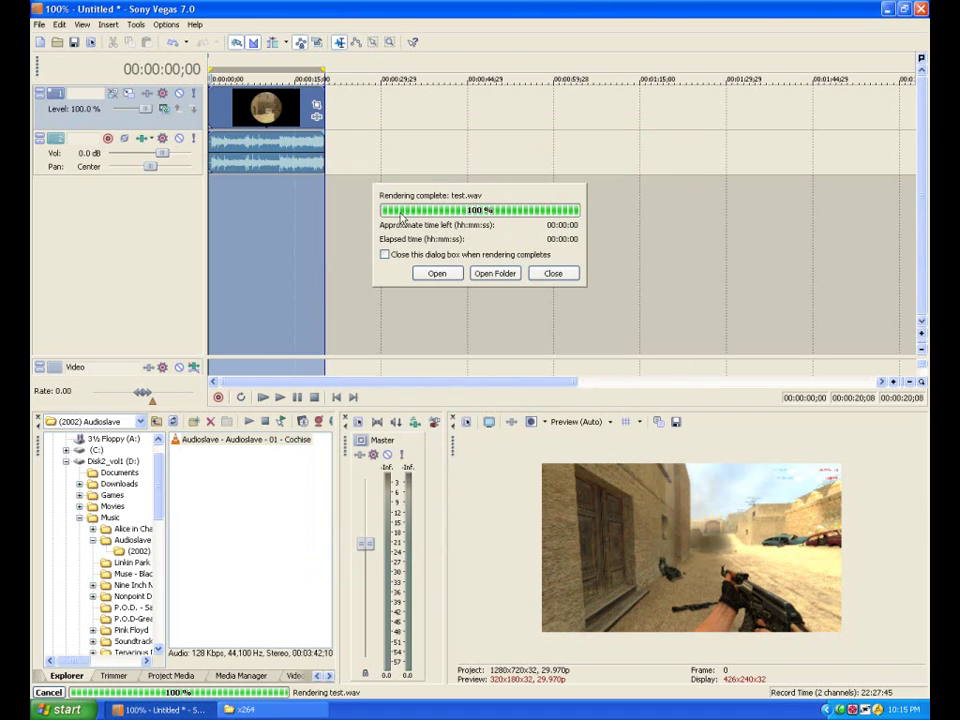
click(553, 274)
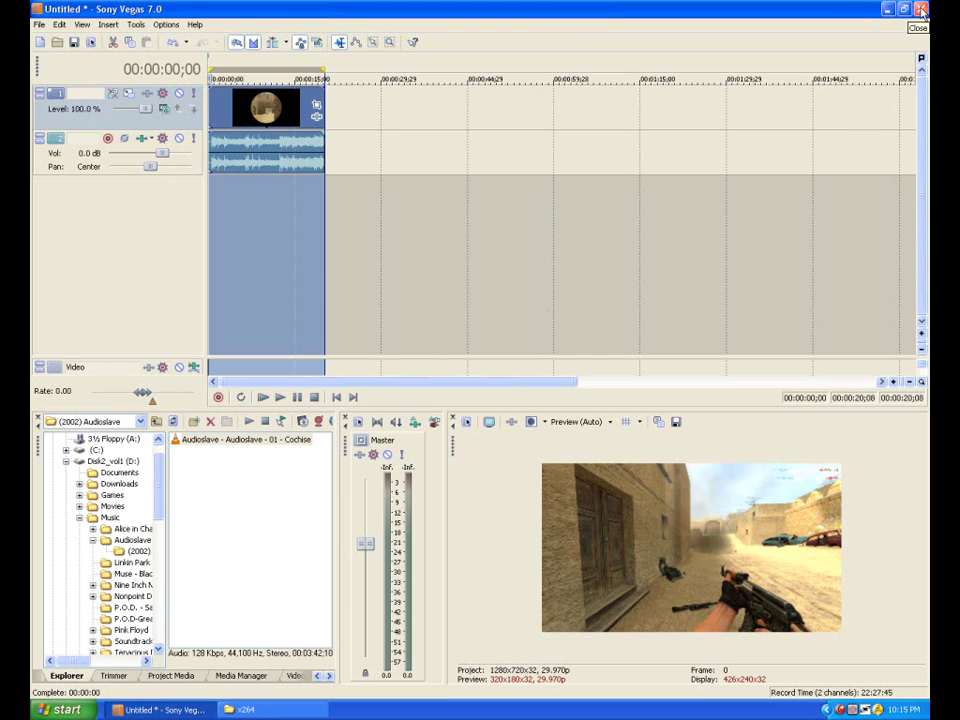
click(887, 9)
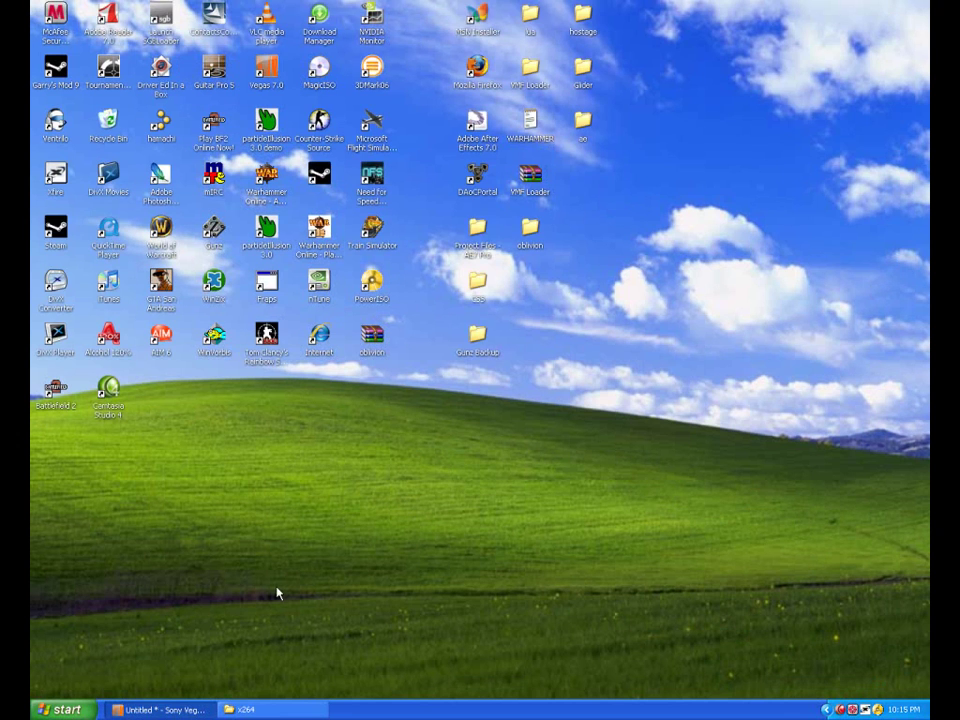
Restore and reposition the x264 folder, select the test clip, and launch Notepad from Start
click(279, 708)
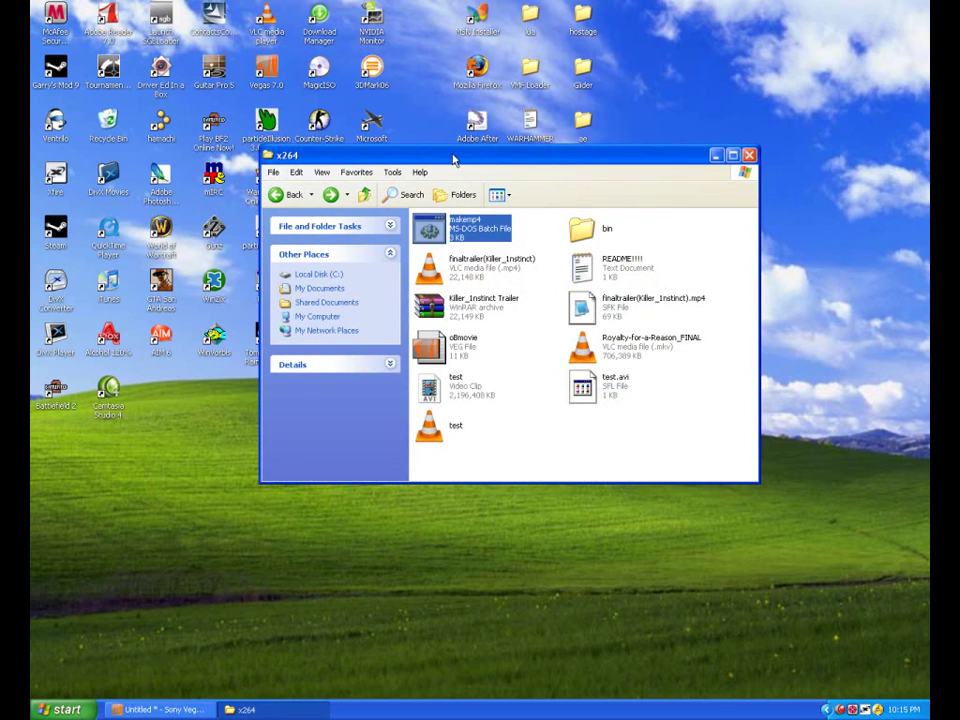
drag(453, 160, 416, 141)
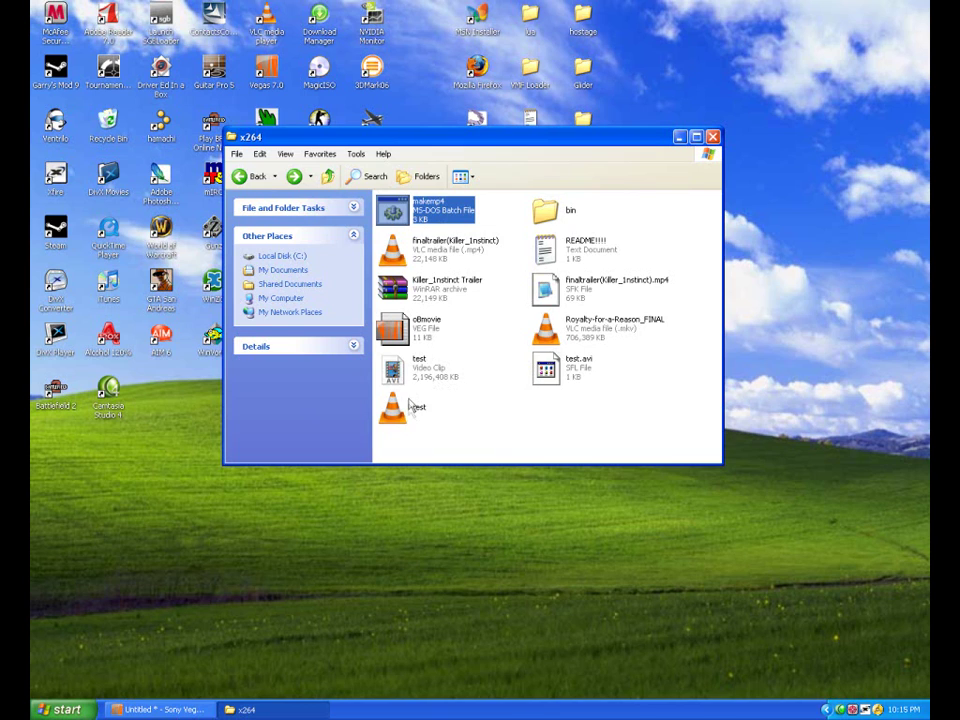
click(430, 370)
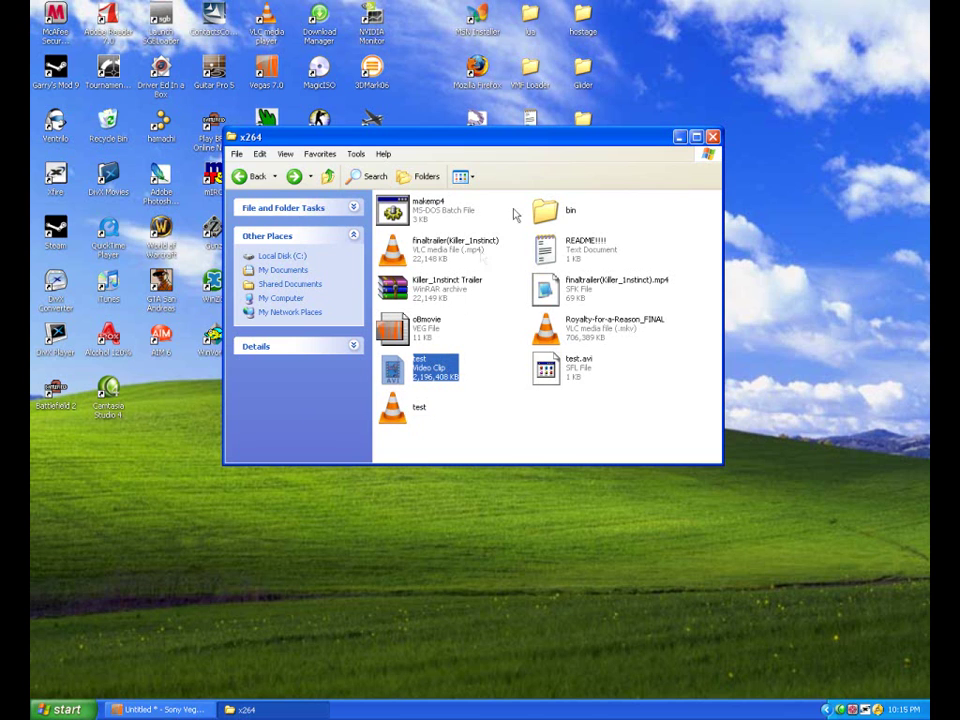
click(48, 708)
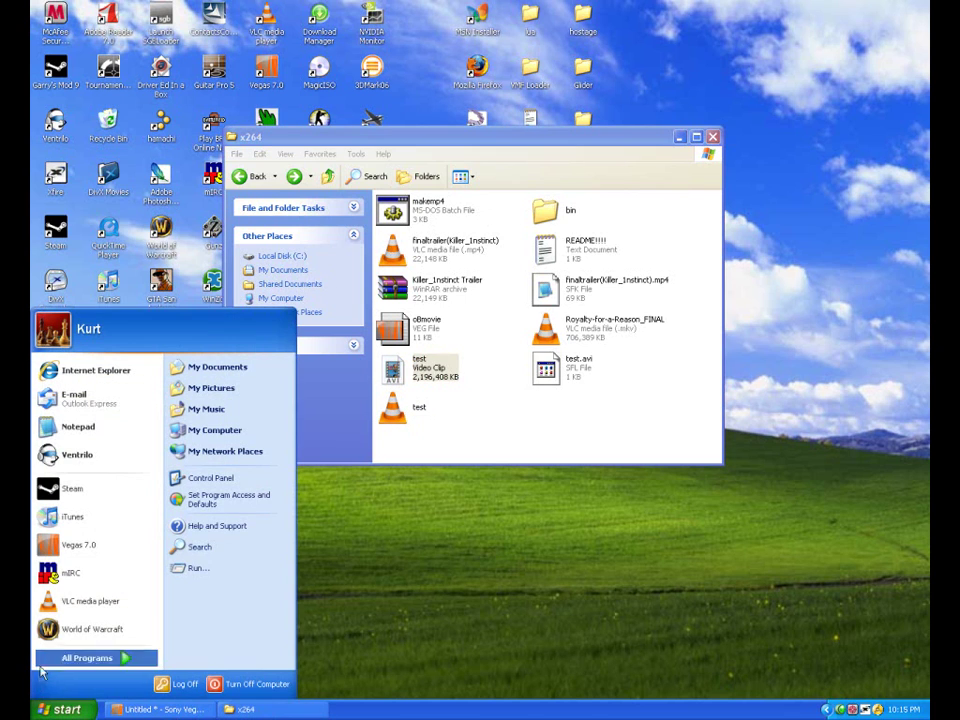
click(100, 426)
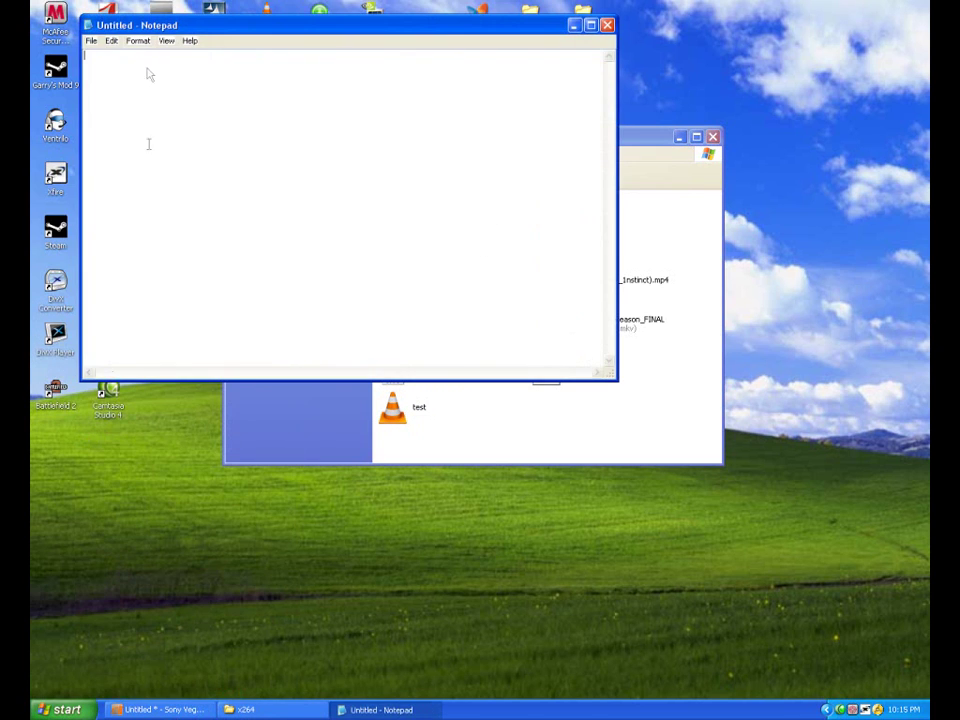
Open C:\x264\makemp4 in Notepad, listing All Files to find it
click(92, 41)
click(100, 66)
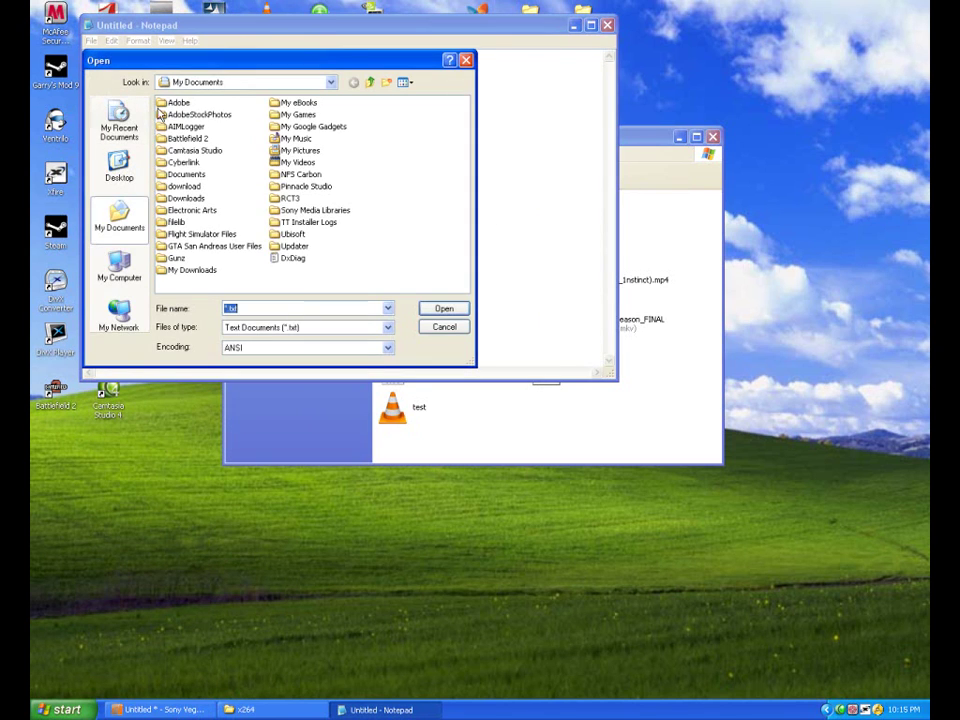
click(119, 265)
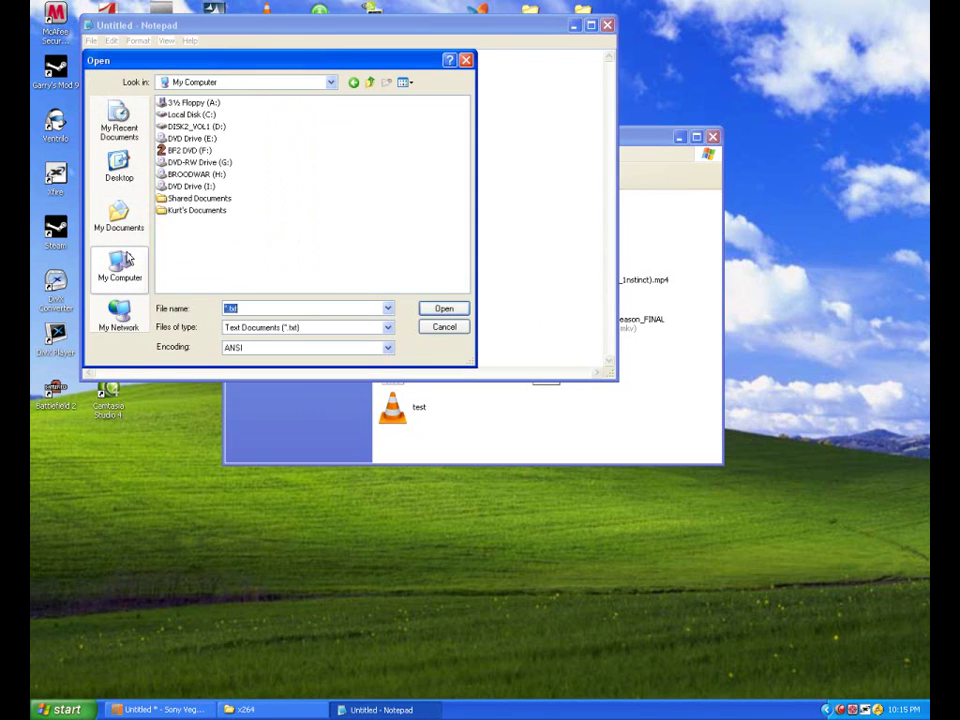
double_click(191, 116)
double_click(275, 115)
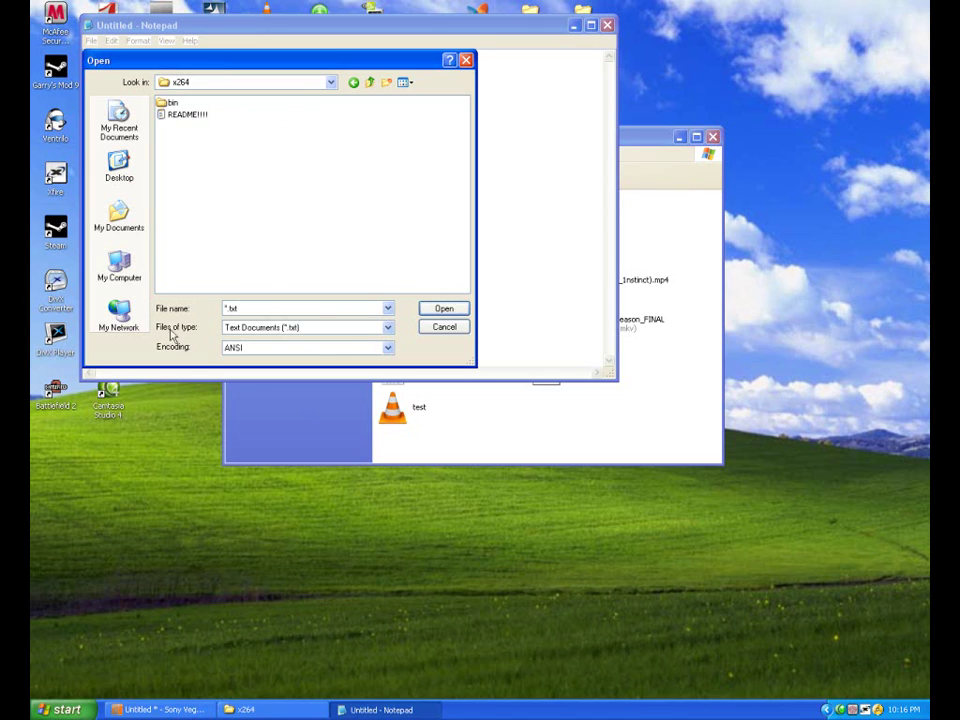
click(388, 327)
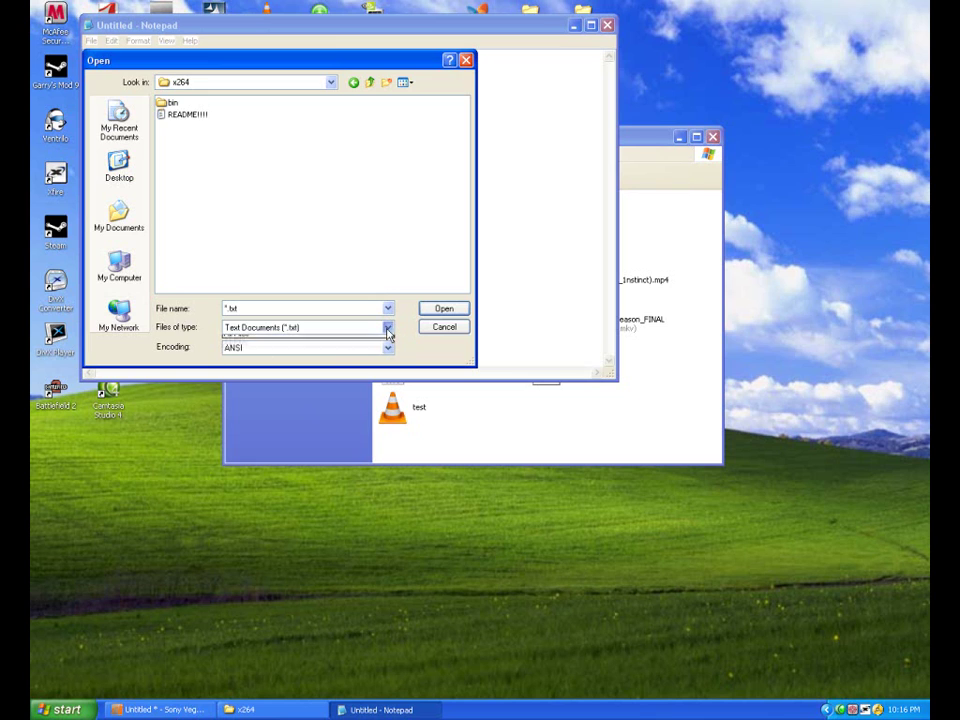
click(364, 348)
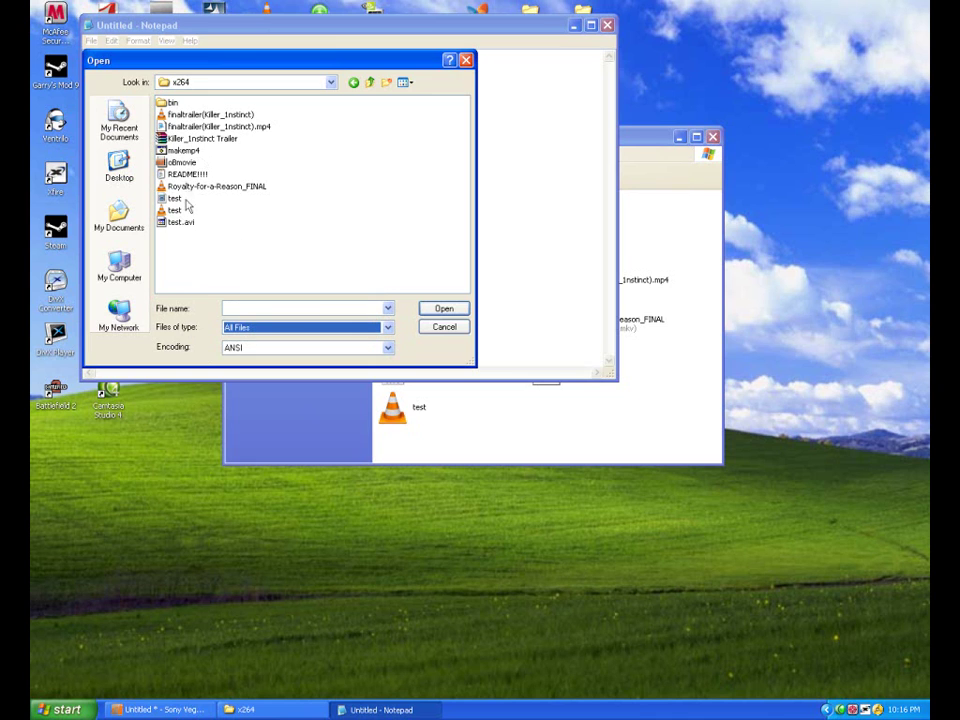
double_click(179, 151)
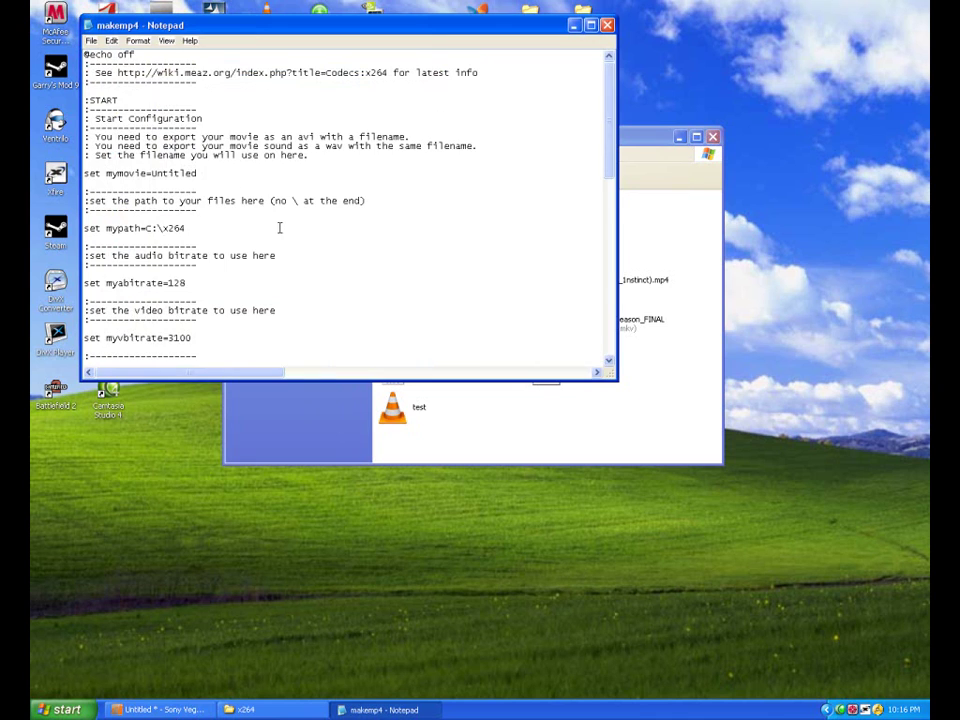
Change set mymovie= from Untitled to test
scroll(300, 228, down, 1)
scroll(205, 234, down, 1)
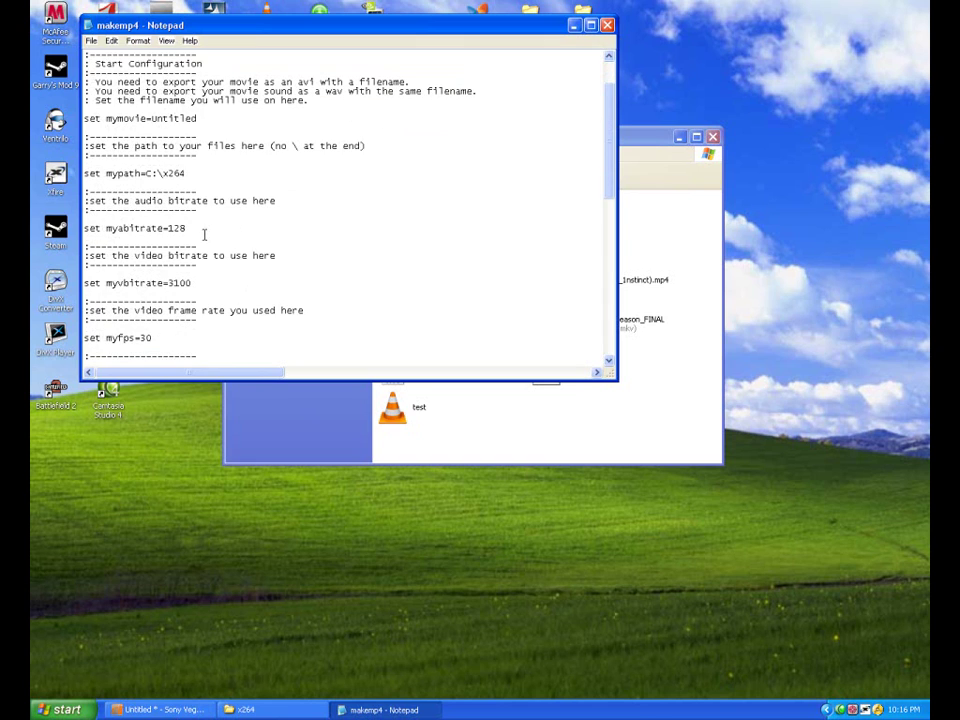
scroll(202, 222, up, 1)
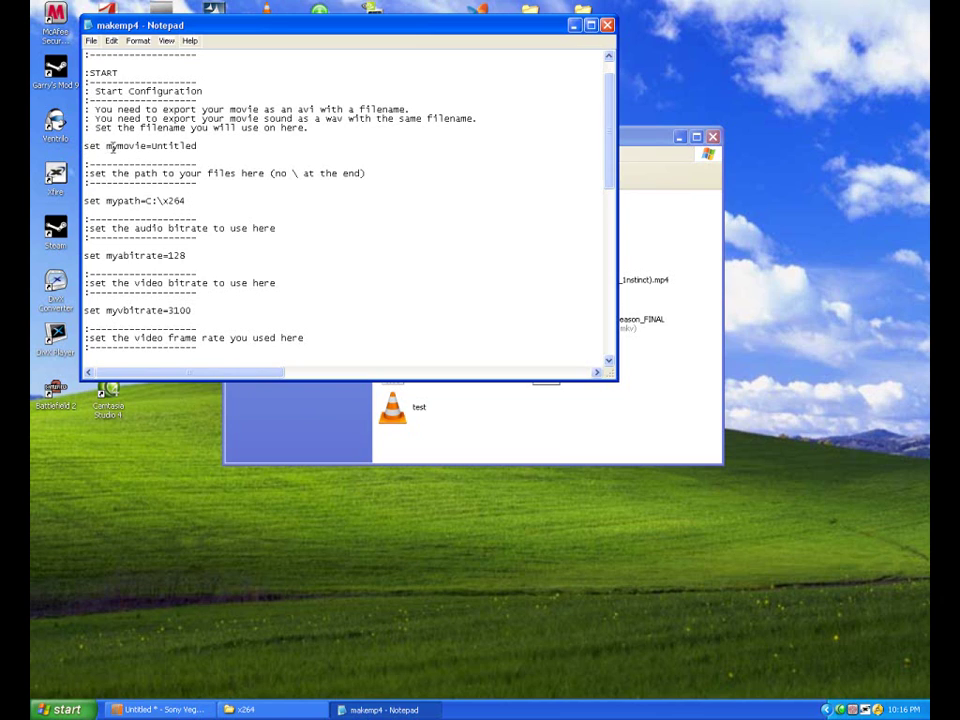
drag(199, 146, 172, 146)
click(158, 158)
double_click(175, 146)
text(tes)
Change the audio bitrate from 128 to 192 and the video bitrate from 3100 to 3400
scroll(220, 245, down, 3)
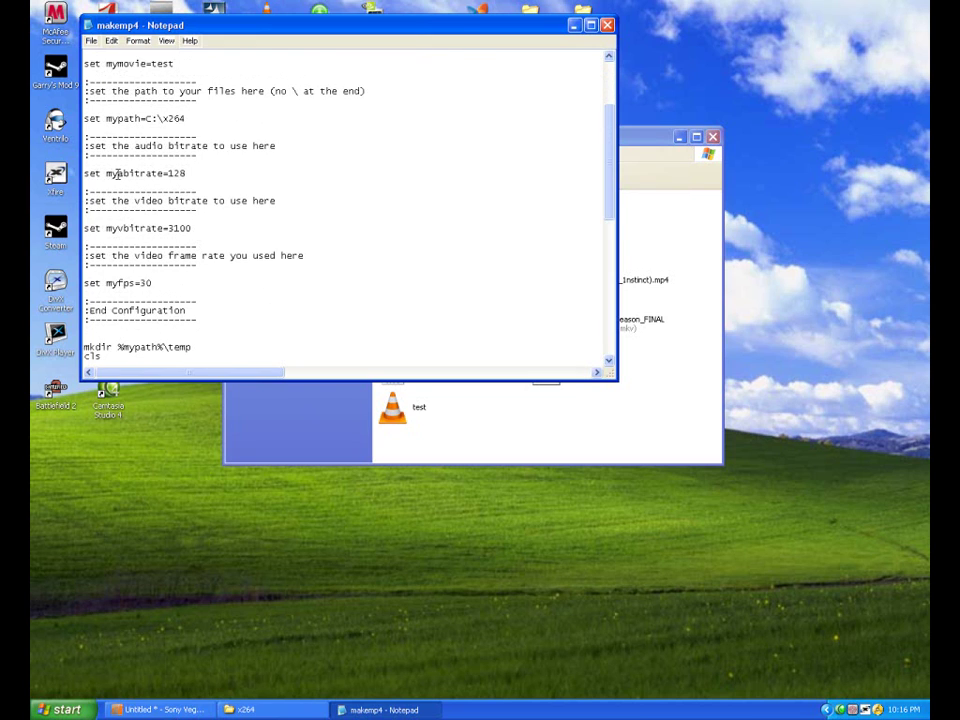
drag(185, 173, 170, 173)
text(19)
scroll(165, 180, down, 2)
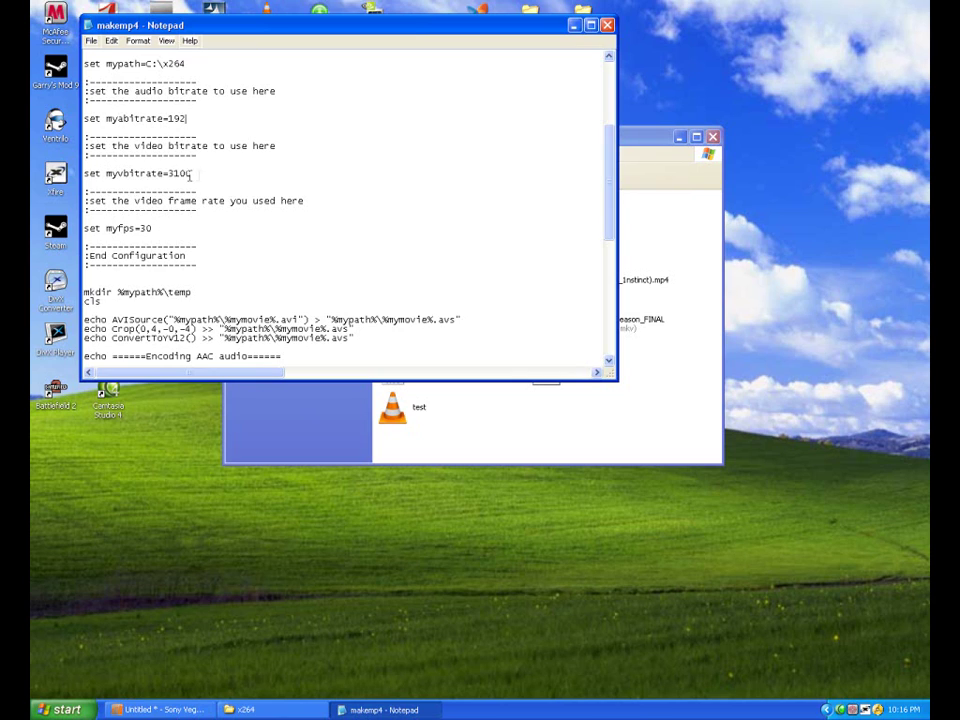
click(173, 173)
text(4)
click(180, 228)
scroll(182, 230, down, 1)
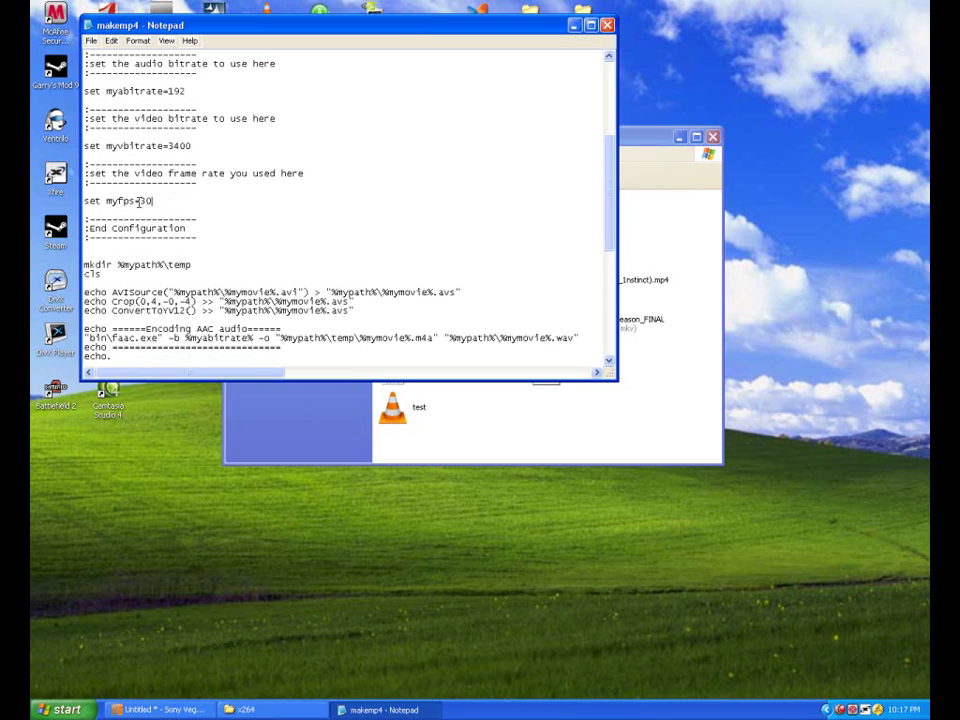
scroll(116, 224, down, 1)
scroll(90, 240, down, 1)
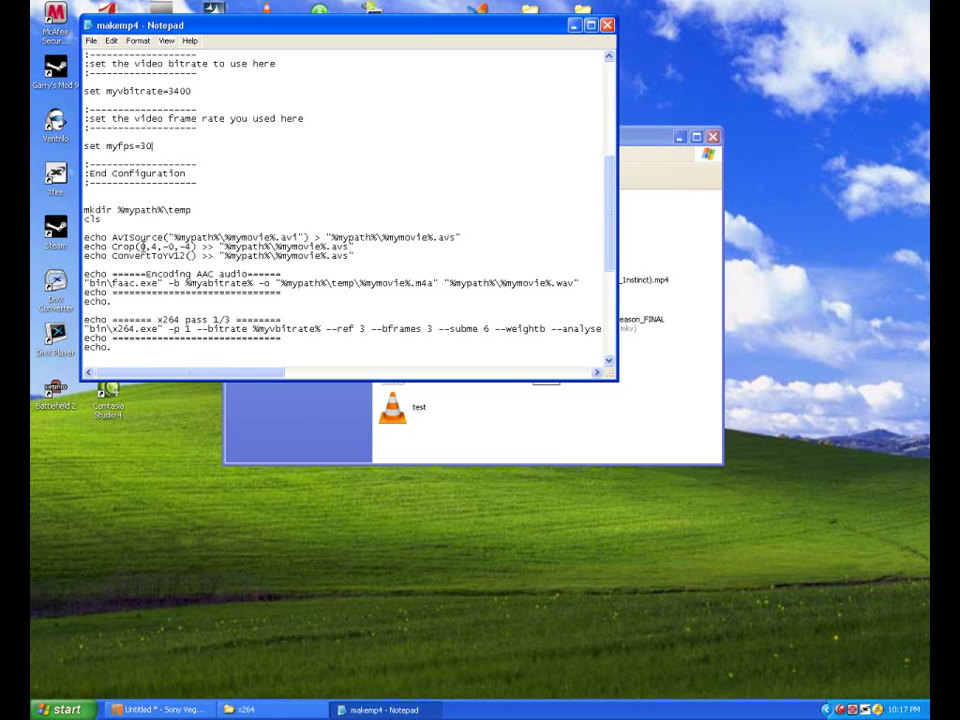
Edit the crop line from Crop(0,4,-0,-4) to Crop(0,0,-0,-0)
click(155, 246)
key(BackSpace)
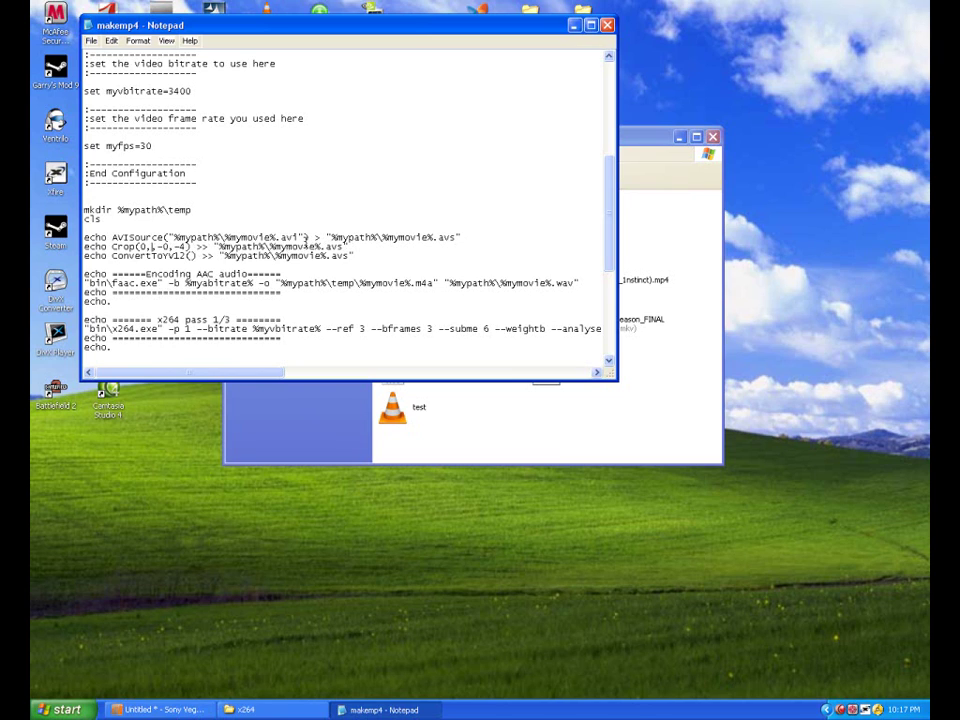
text(0,)
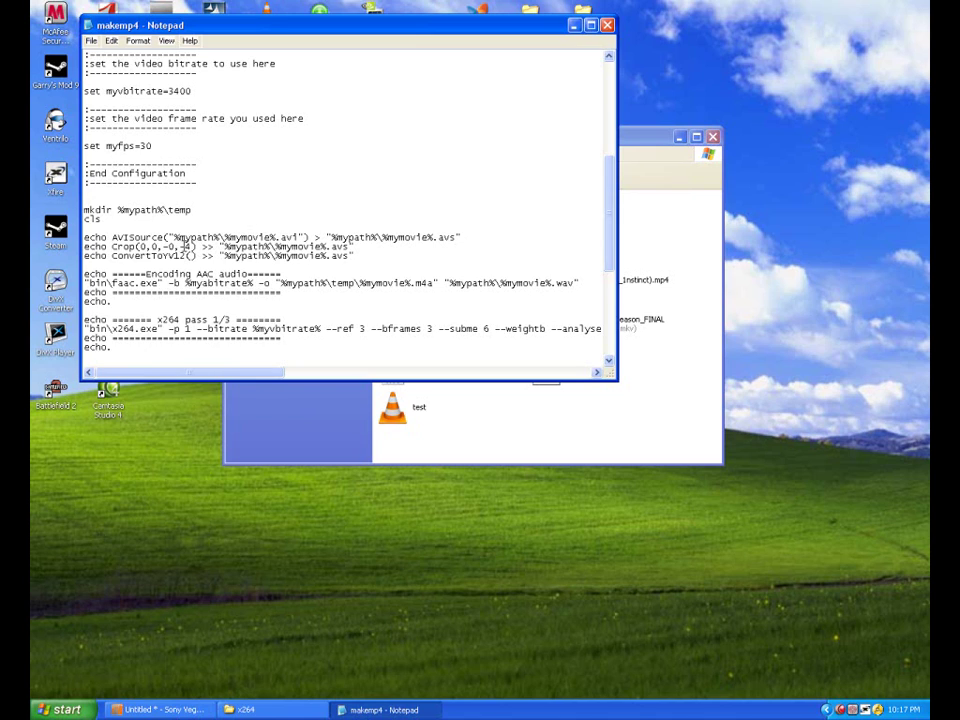
key(BackSpace)
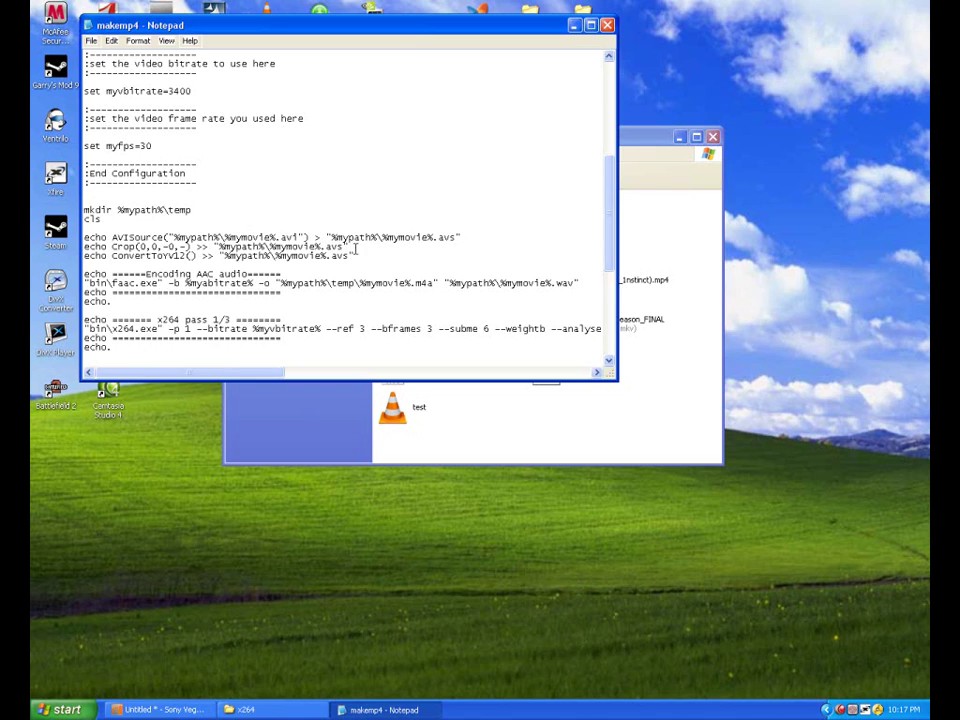
text(0)
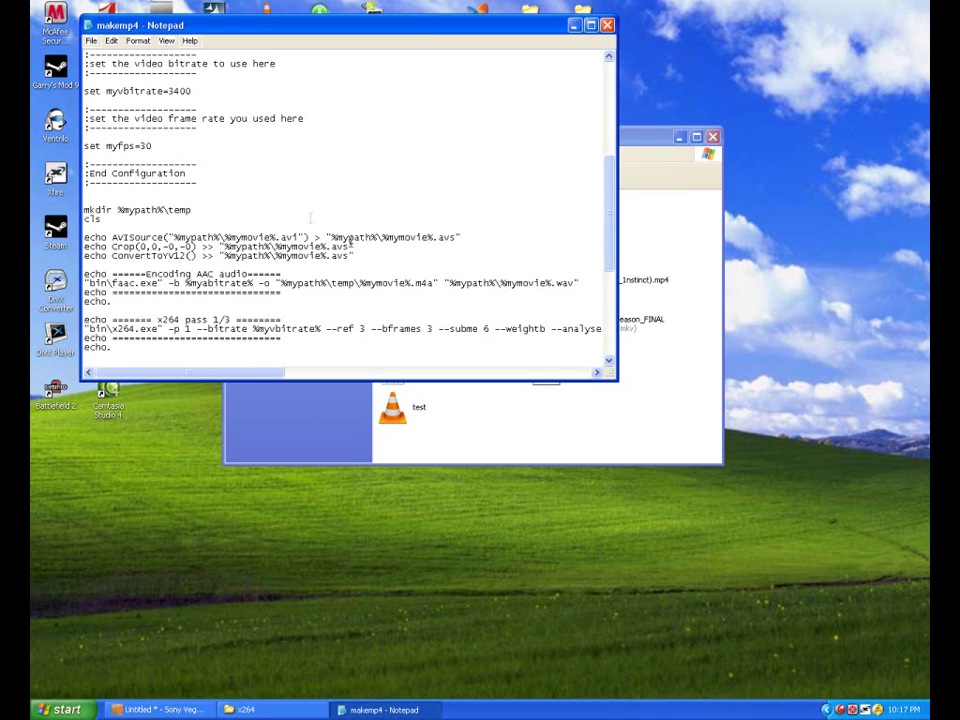
scroll(264, 197, up, 2)
scroll(260, 195, up, 7)
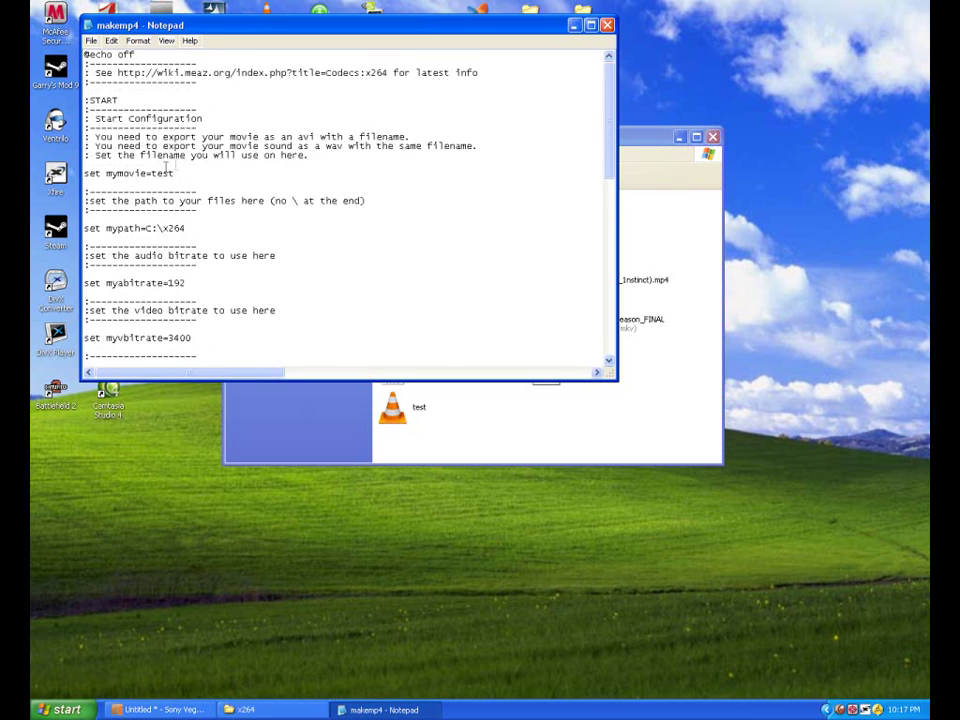
scroll(184, 184, down, 6)
scroll(178, 186, down, 6)
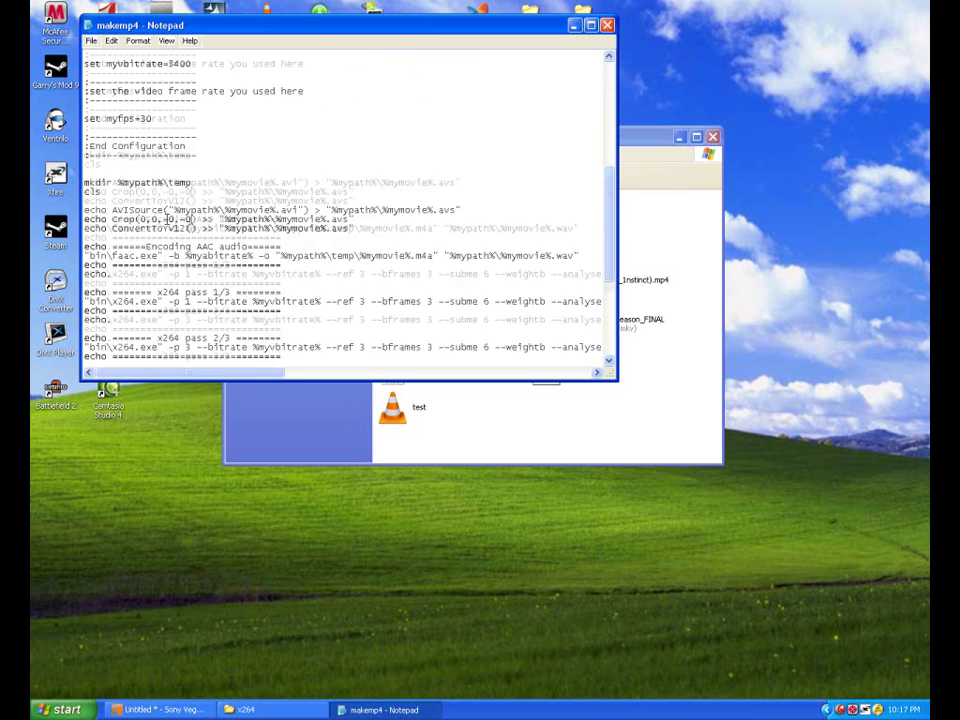
Close Notepad saving the makemp4 changes, then run the makemp4 batch script
click(607, 26)
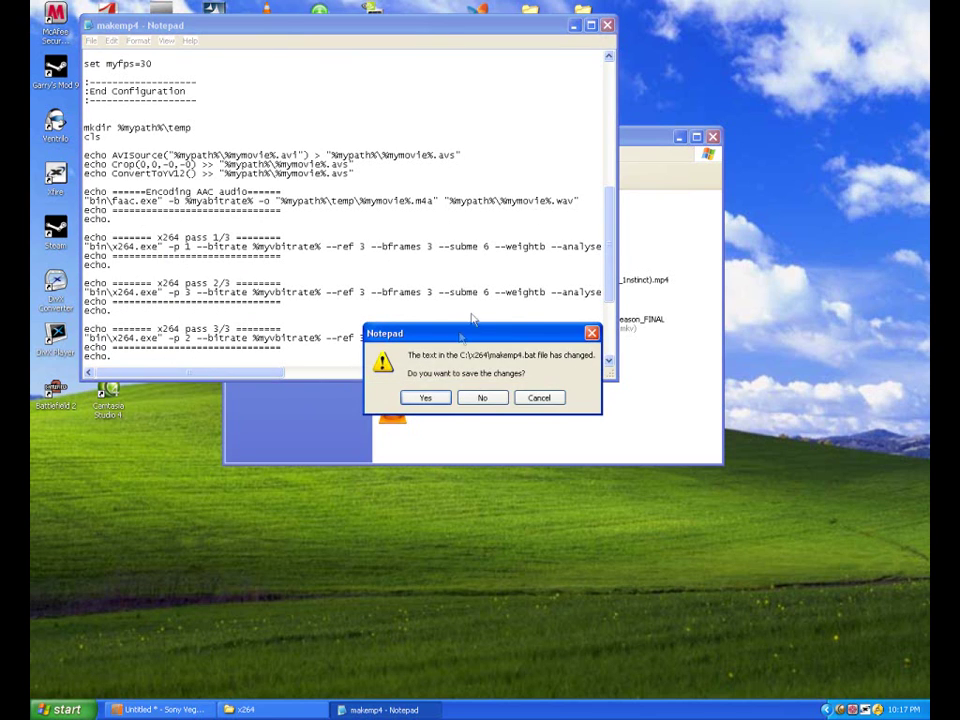
click(428, 399)
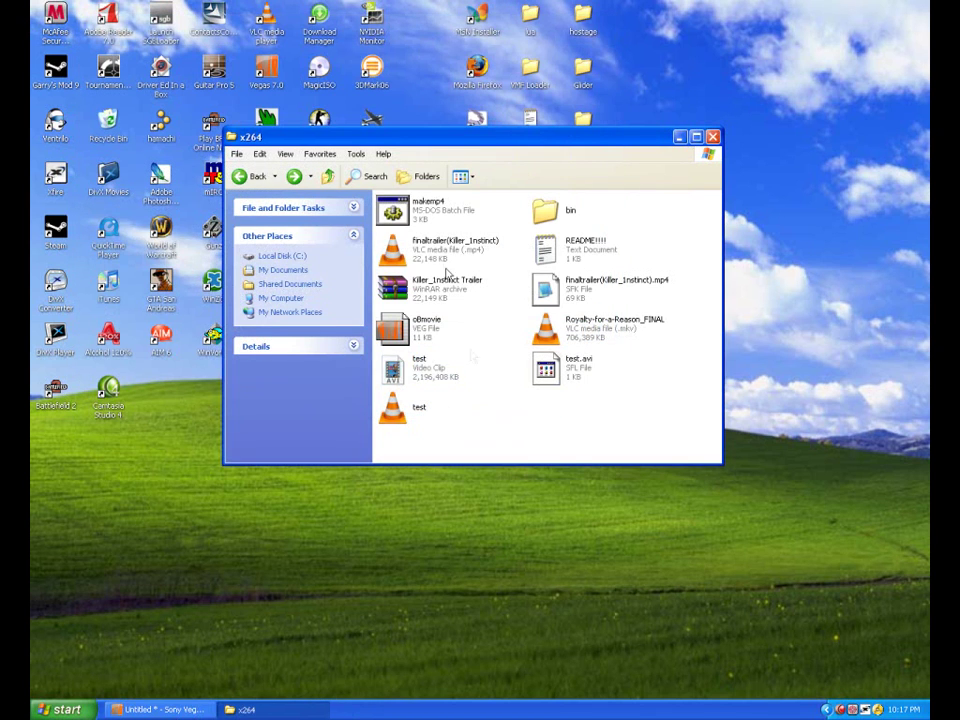
double_click(428, 210)
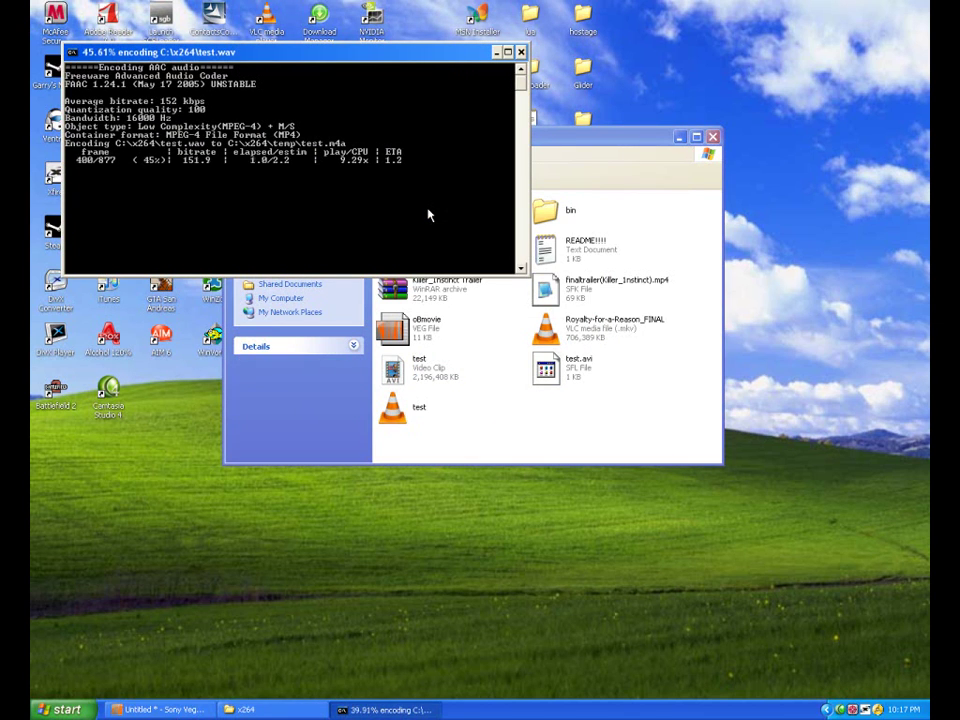